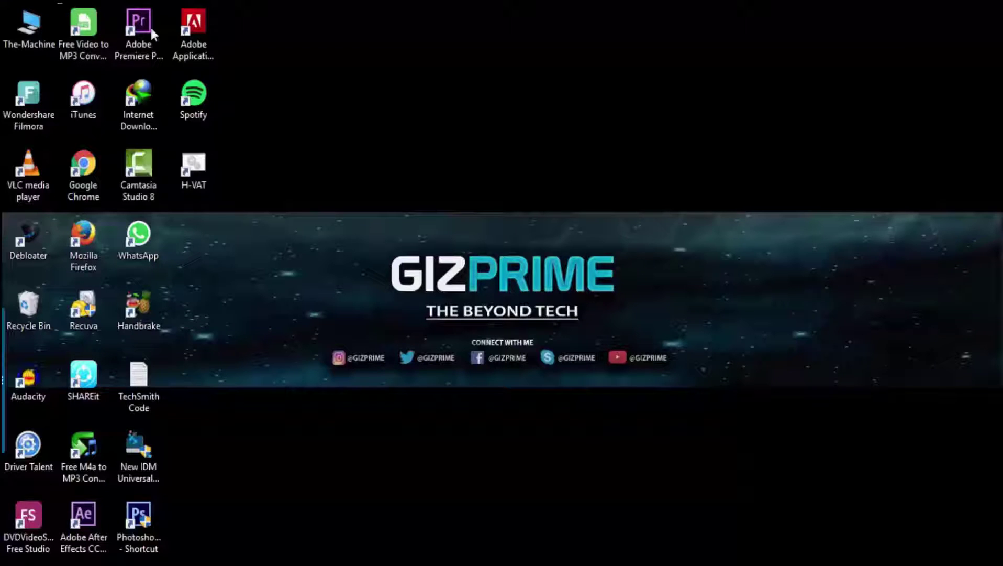
- Refresh the desktop twice, then empty the Recycle Bin
{"action": "right_click", "coordinate": [531, 120]}
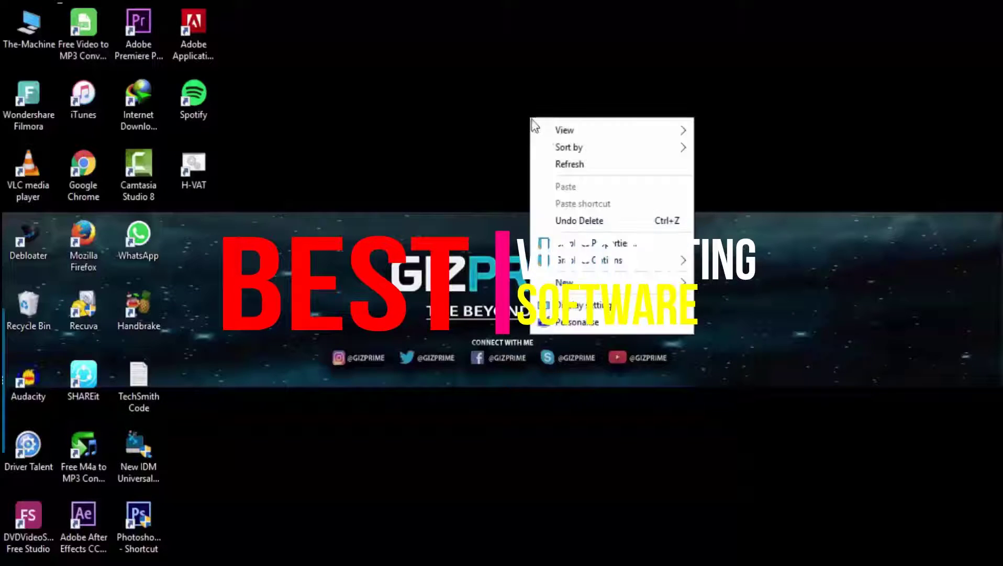
{"action": "left_click", "coordinate": [576, 163]}
{"action": "right_click", "coordinate": [484, 125]}
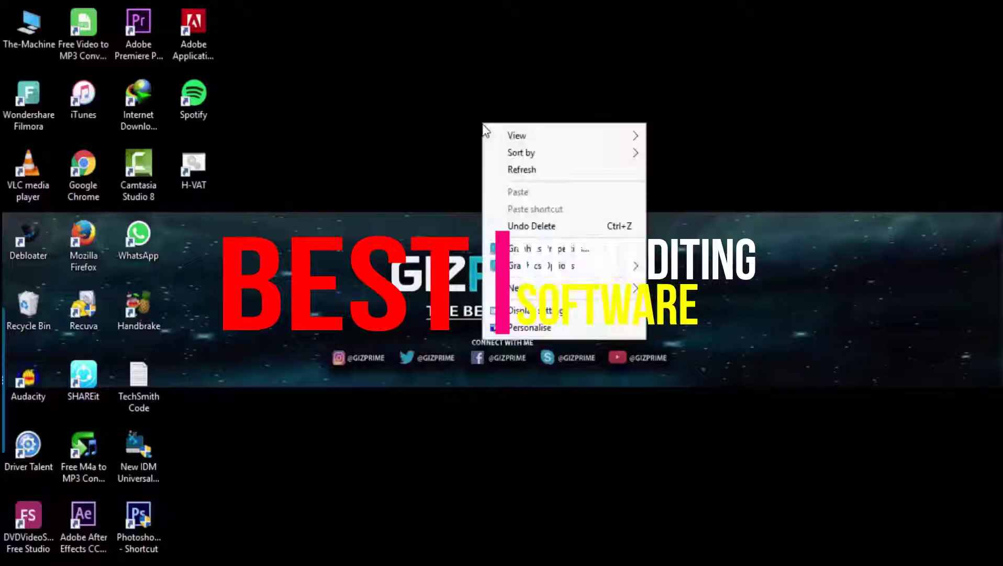
{"action": "left_click", "coordinate": [530, 169]}
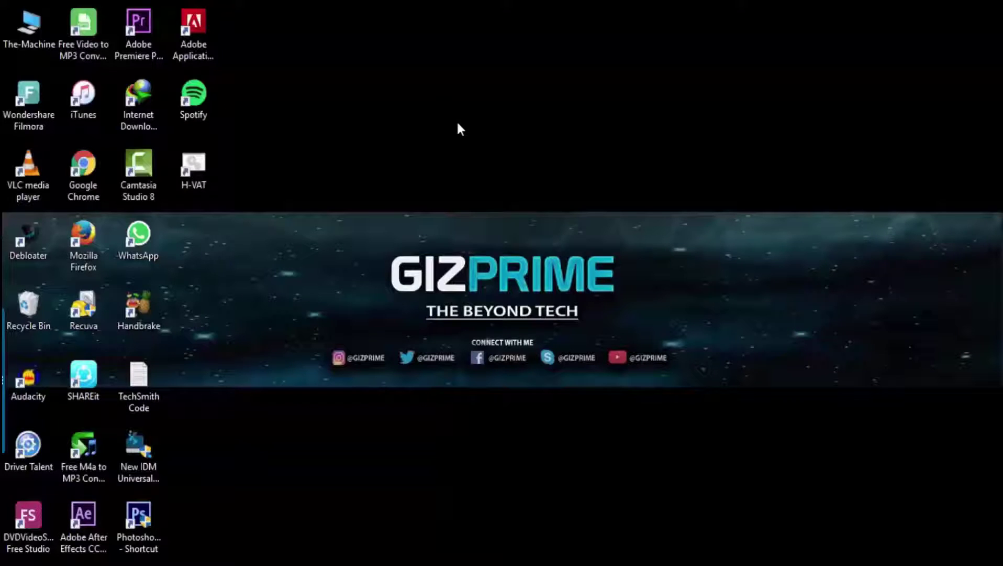
{"action": "right_click", "coordinate": [32, 311]}
{"action": "left_click", "coordinate": [91, 345]}
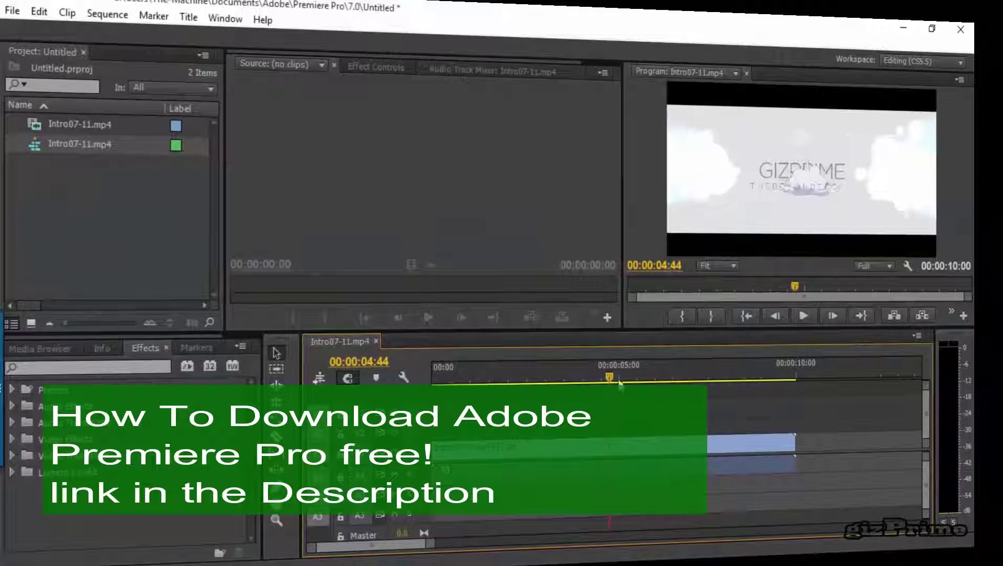
- Scrub through the Intro07 preview, then minimize Premiere Pro to reveal the Filmora web page
{"action": "left_click_drag", "start_coordinate": [610, 378], "coordinate": [661, 388]}
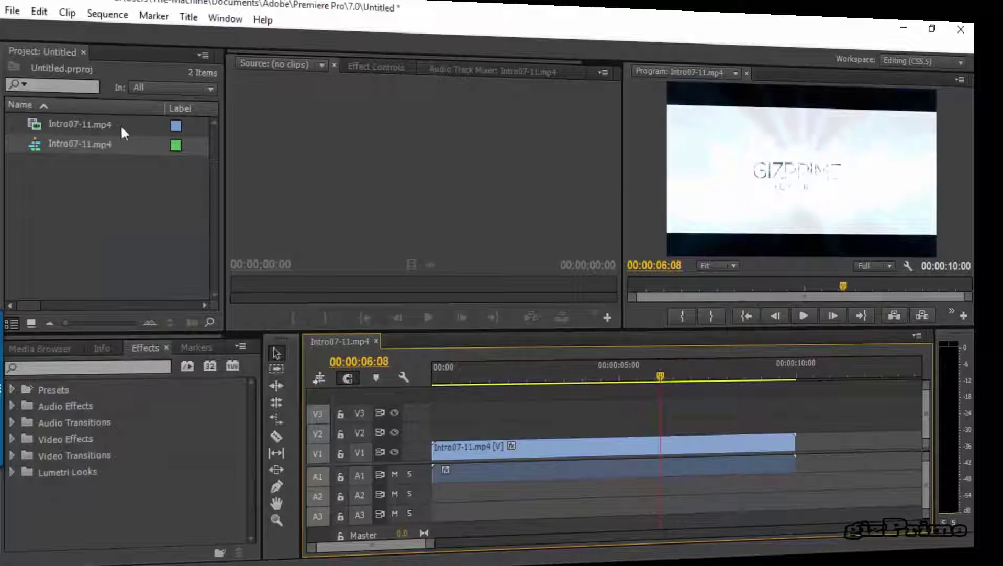
{"action": "left_click", "coordinate": [923, 18]}
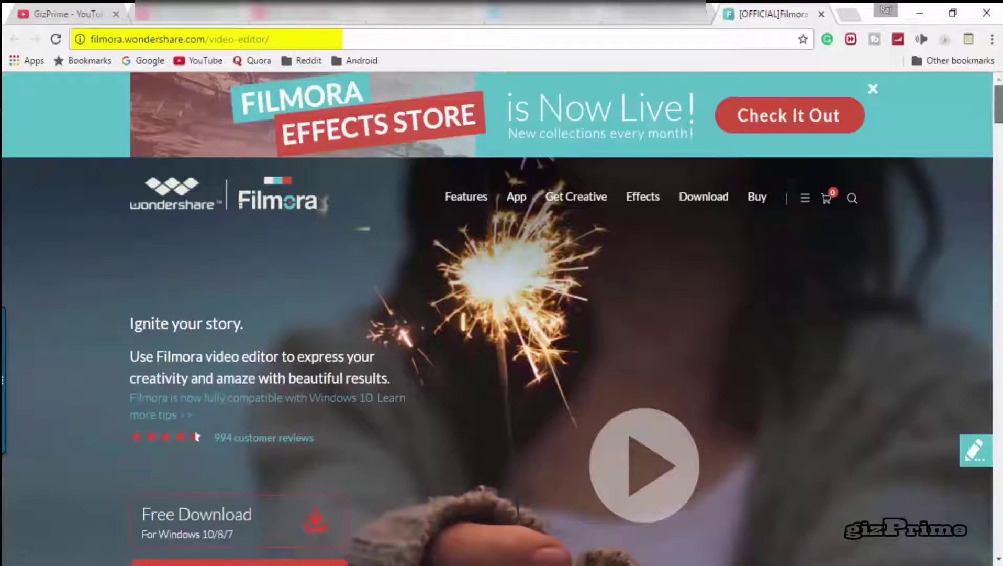
{"action": "scroll", "coordinate": [998, 105], "scroll_direction": "down", "scroll_amount": 2}
{"action": "scroll", "coordinate": [533, 488], "scroll_direction": "down", "scroll_amount": 1}
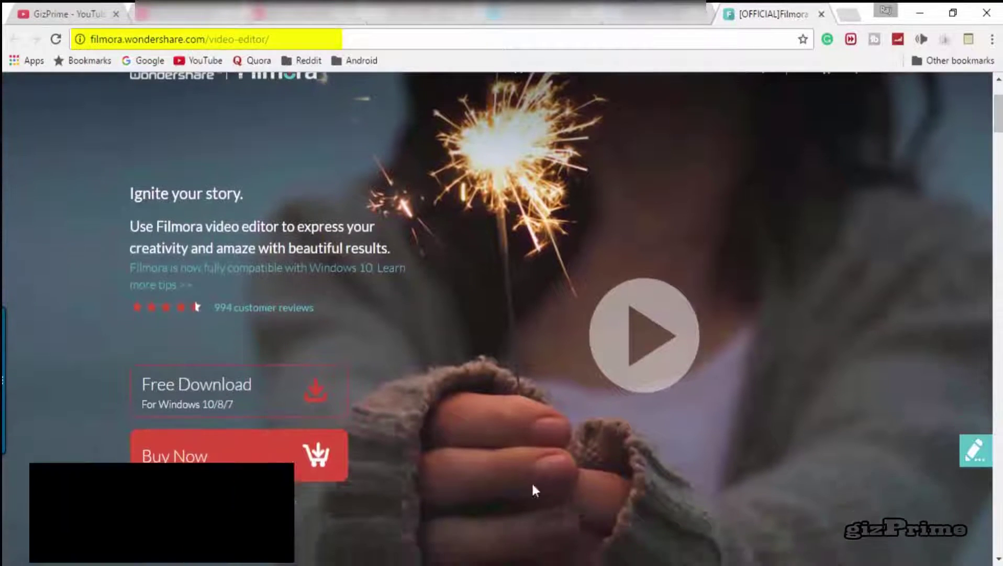
{"action": "scroll", "coordinate": [364, 301], "scroll_direction": "down", "scroll_amount": 2}
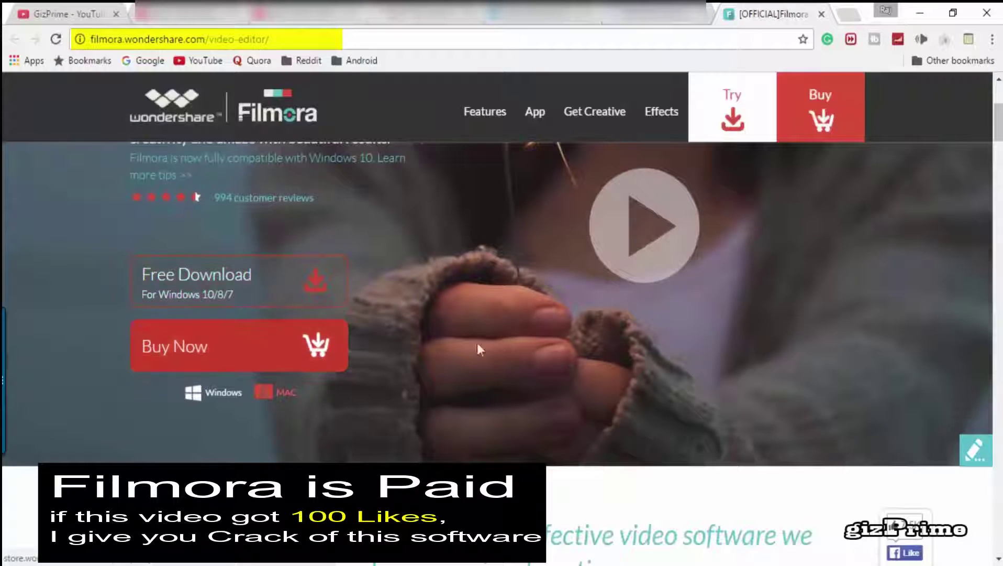
{"action": "scroll", "coordinate": [478, 345], "scroll_direction": "down", "scroll_amount": 10}
{"action": "scroll", "coordinate": [497, 353], "scroll_direction": "down", "scroll_amount": 10}
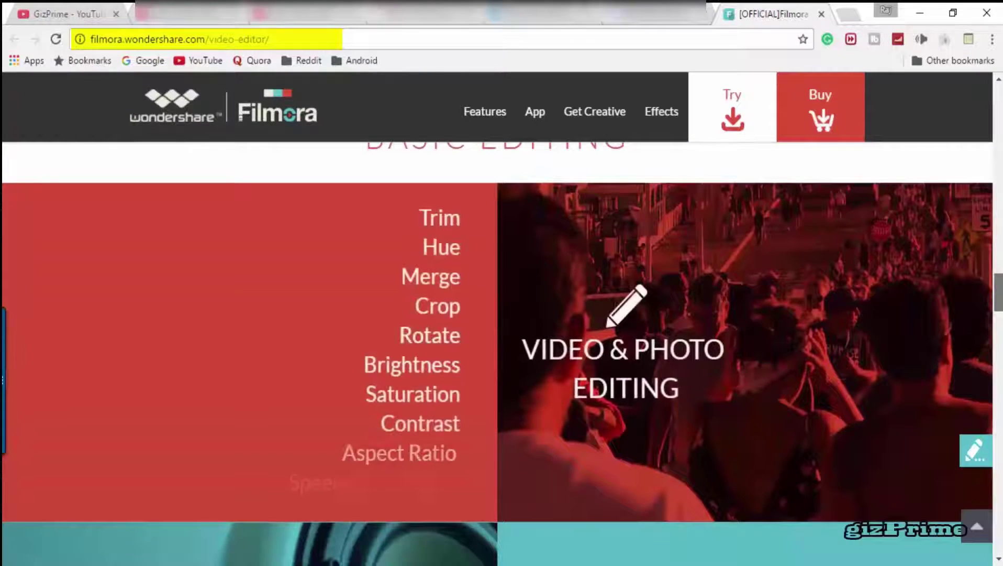
{"action": "scroll", "coordinate": [502, 354], "scroll_direction": "down", "scroll_amount": 4}
{"action": "scroll", "coordinate": [501, 354], "scroll_direction": "down", "scroll_amount": 8}
{"action": "scroll", "coordinate": [502, 354], "scroll_direction": "down", "scroll_amount": 5}
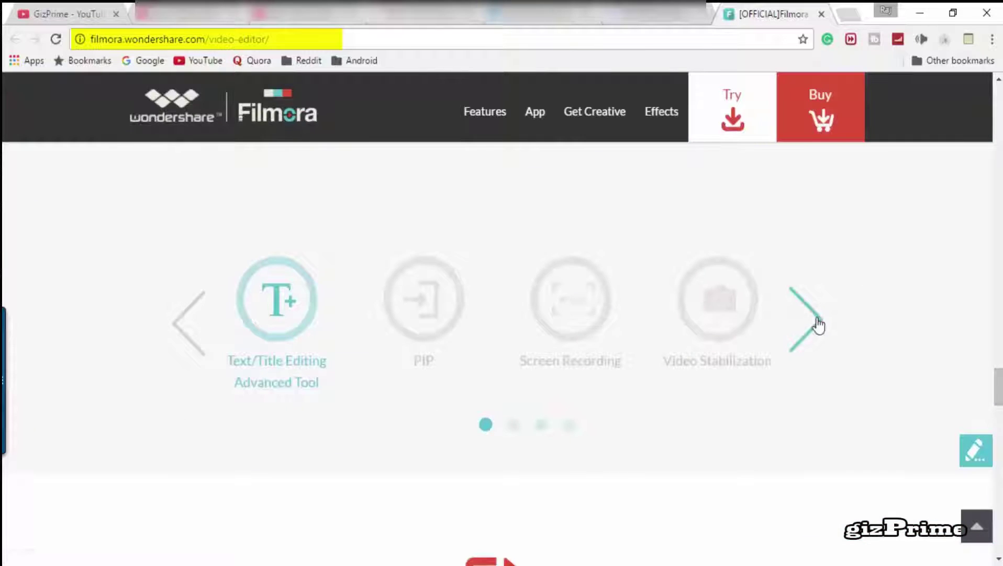
{"action": "scroll", "coordinate": [817, 326], "scroll_direction": "down", "scroll_amount": 5}
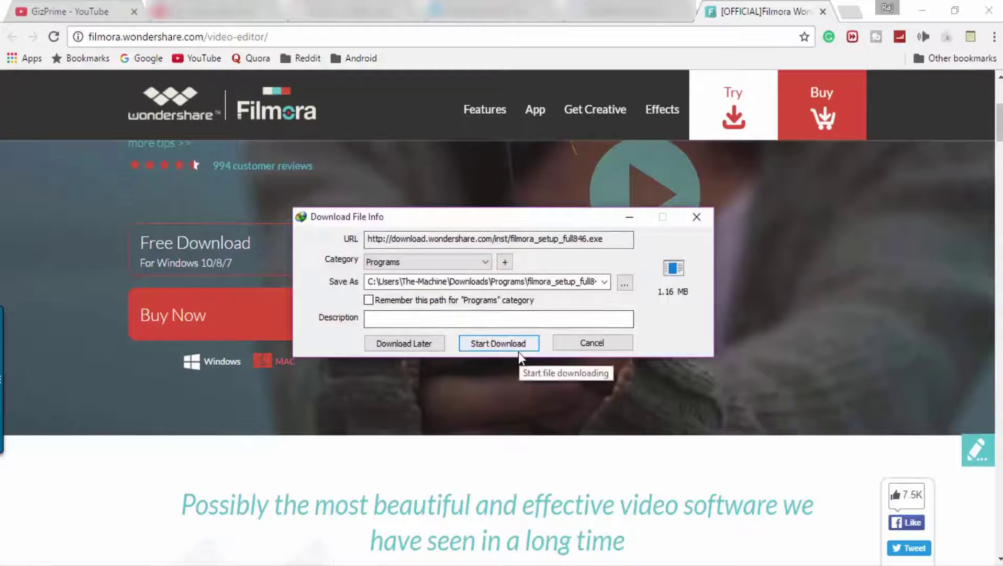
{"action": "left_click", "coordinate": [578, 343]}
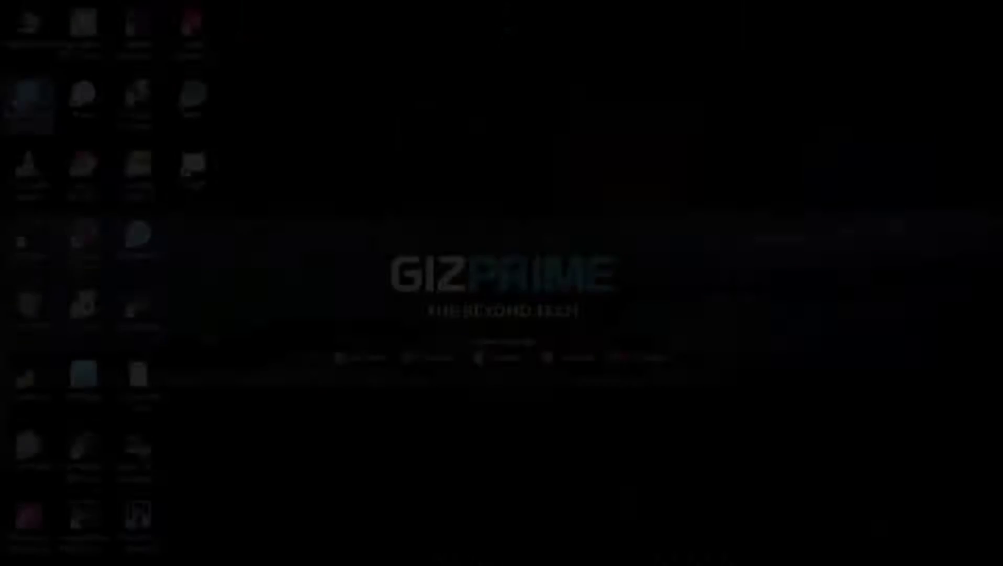
- Launch Wondershare Filmora from its desktop shortcut
{"action": "right_click", "coordinate": [15, 103]}
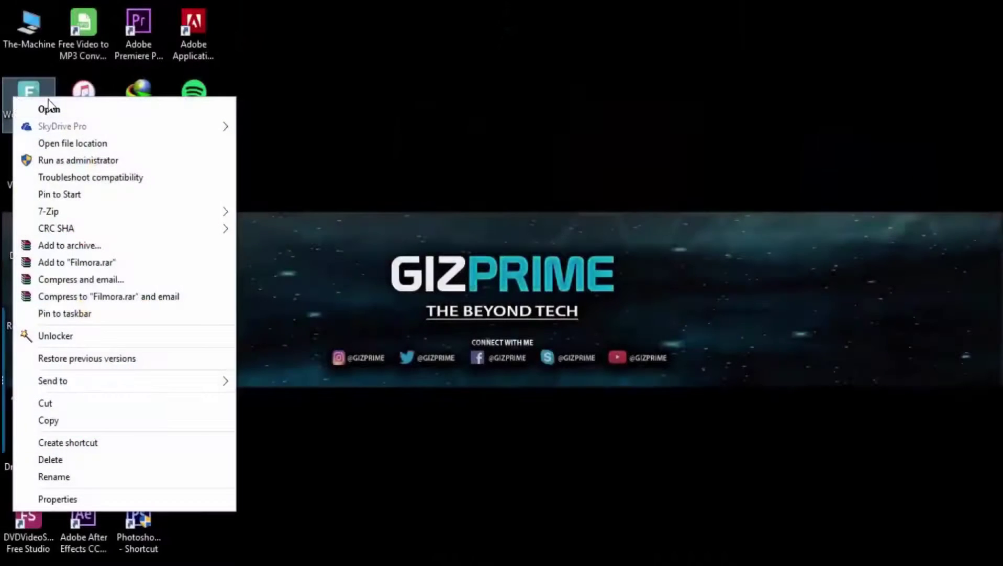
{"action": "left_click", "coordinate": [50, 107]}
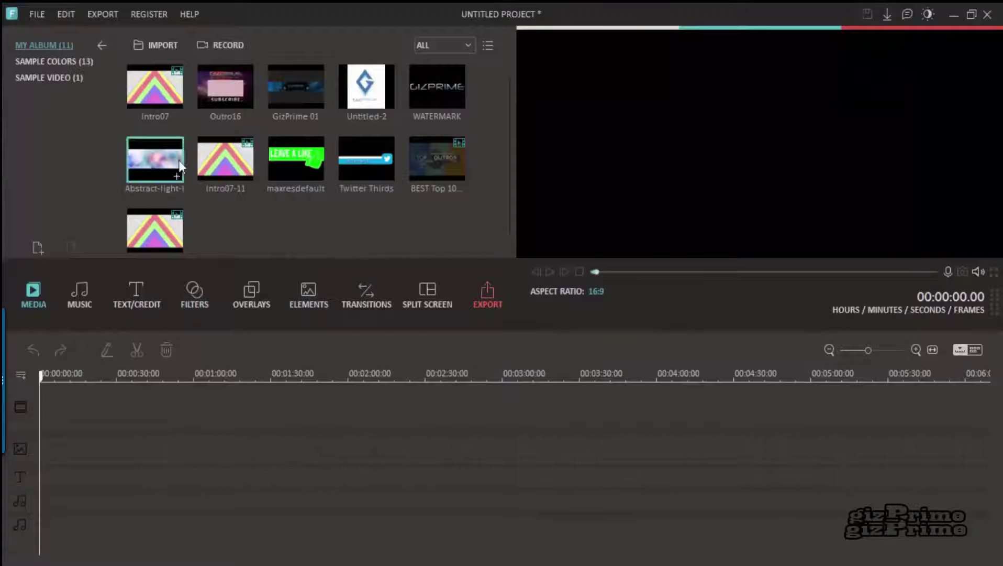
- Toggle the interface theme and back, then add Intro07 to the timeline zoomed to fit
{"action": "left_click", "coordinate": [929, 12]}
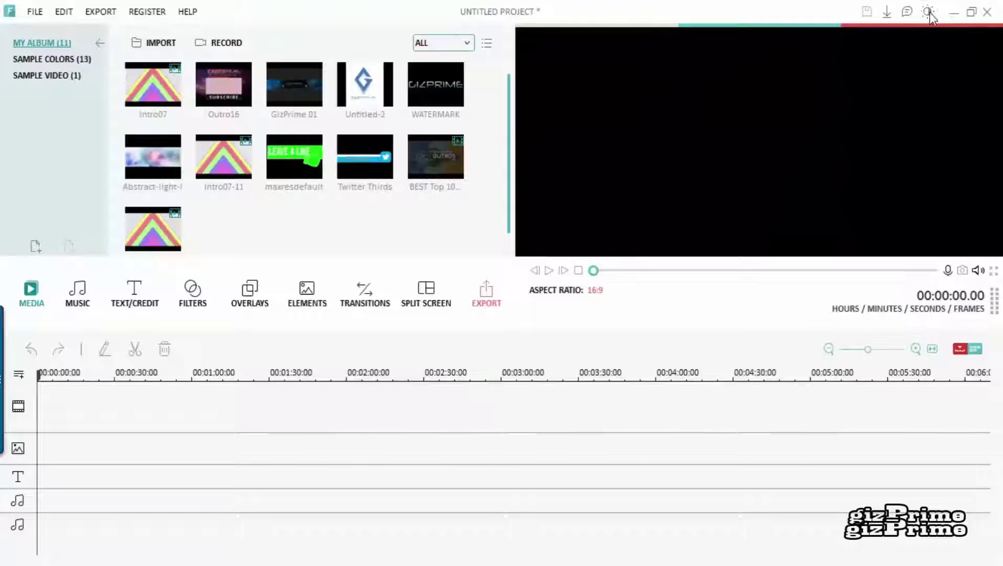
{"action": "left_click", "coordinate": [929, 12]}
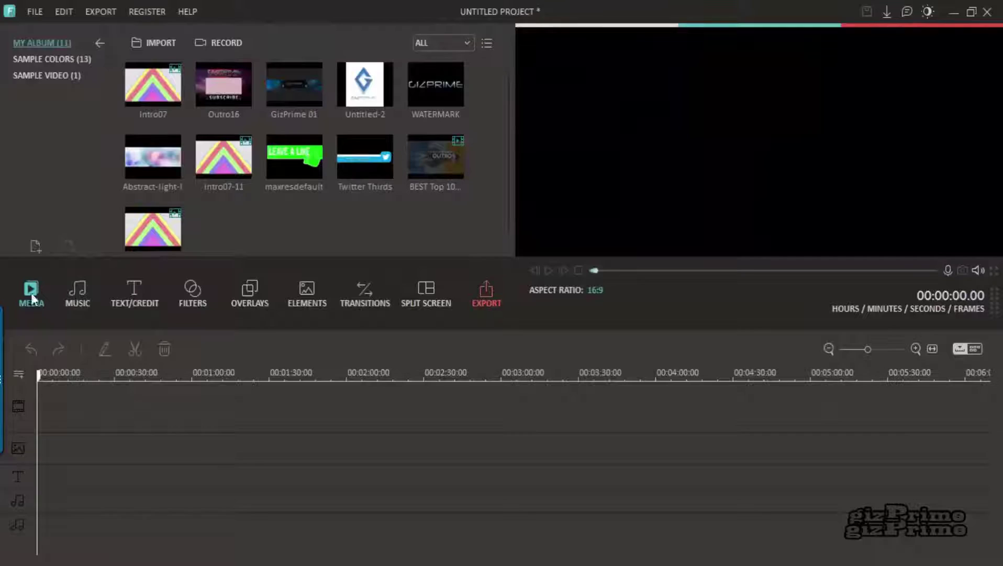
{"action": "left_click", "coordinate": [176, 107]}
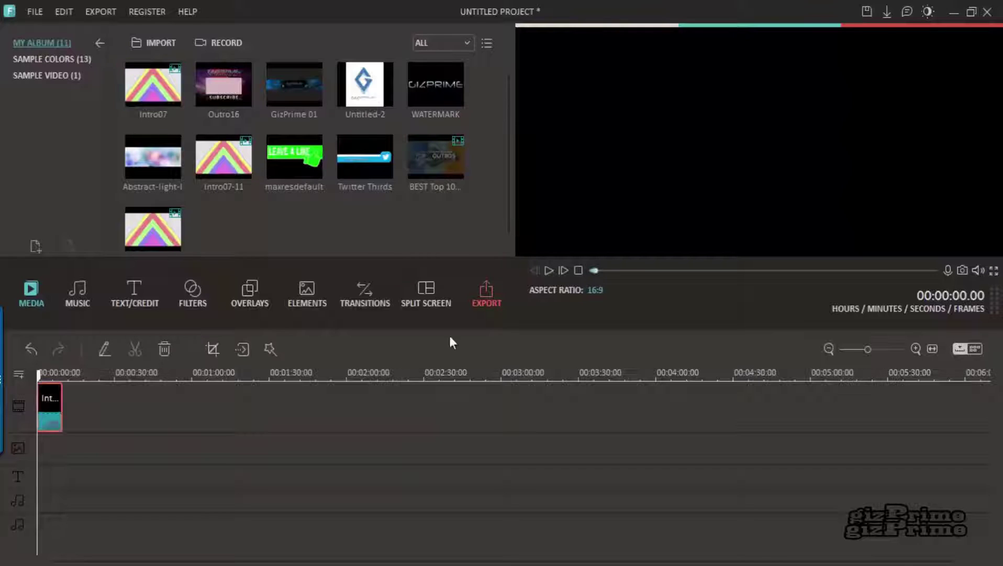
{"action": "left_click", "coordinate": [933, 349]}
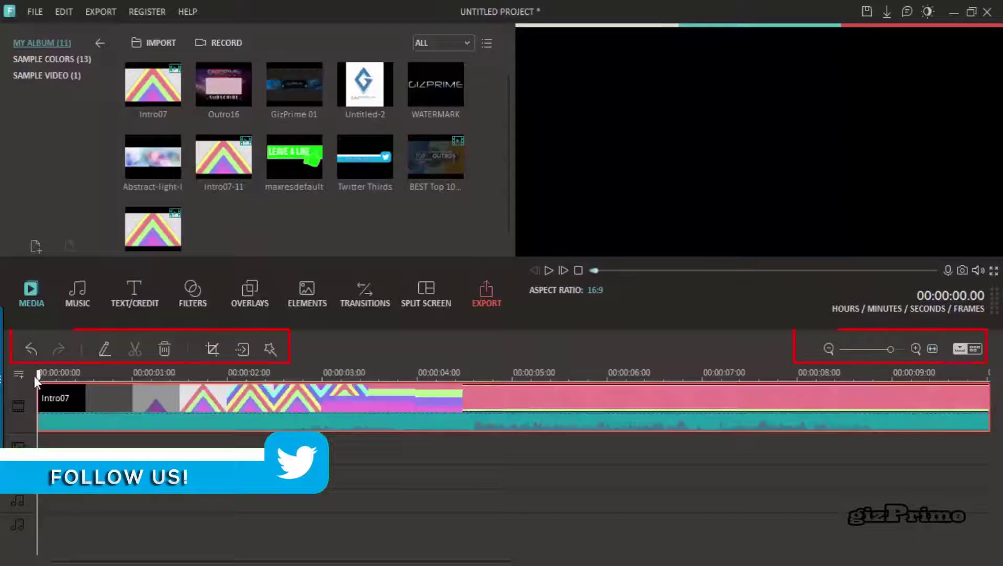
- Split the Intro07 clip at about 5.24 seconds and open the music library
{"action": "left_click_drag", "start_coordinate": [38, 374], "coordinate": [605, 467]}
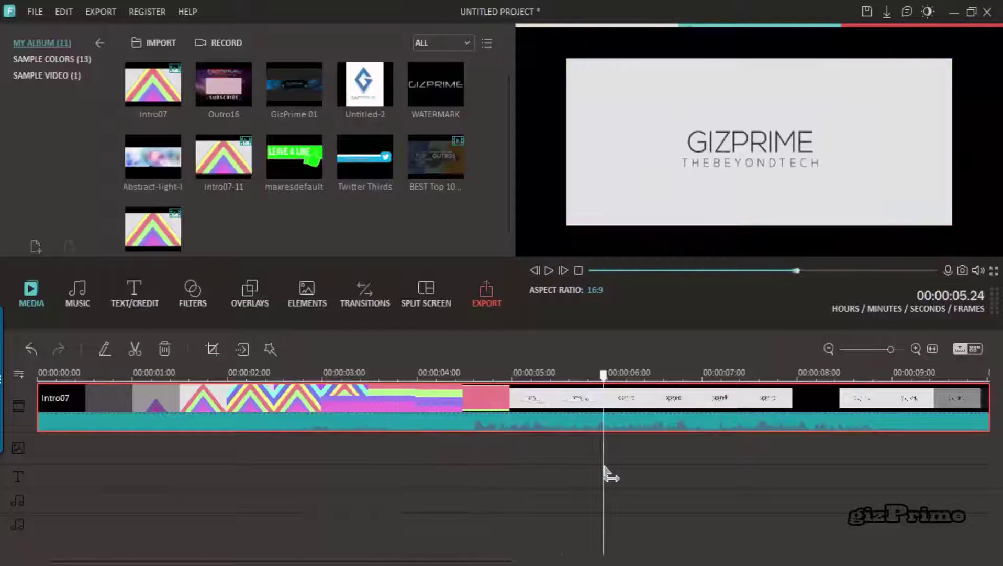
{"action": "left_click", "coordinate": [140, 351]}
{"action": "left_click", "coordinate": [80, 309]}
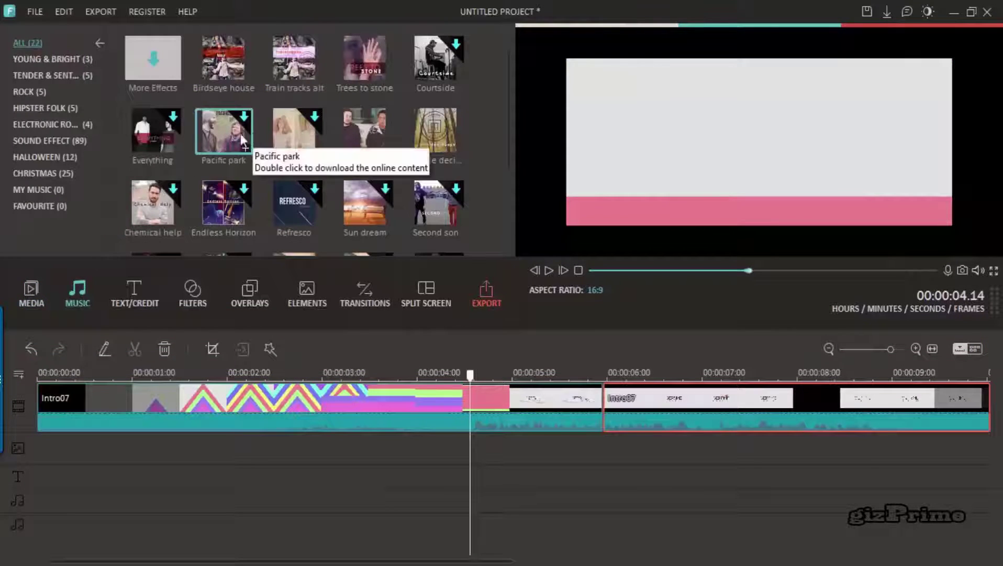
- Browse the Electronic, Sound Effect, Christmas and user music categories, then return to media
{"action": "left_click", "coordinate": [52, 121]}
{"action": "left_click", "coordinate": [51, 138]}
{"action": "left_click", "coordinate": [51, 170]}
{"action": "left_click", "coordinate": [51, 187]}
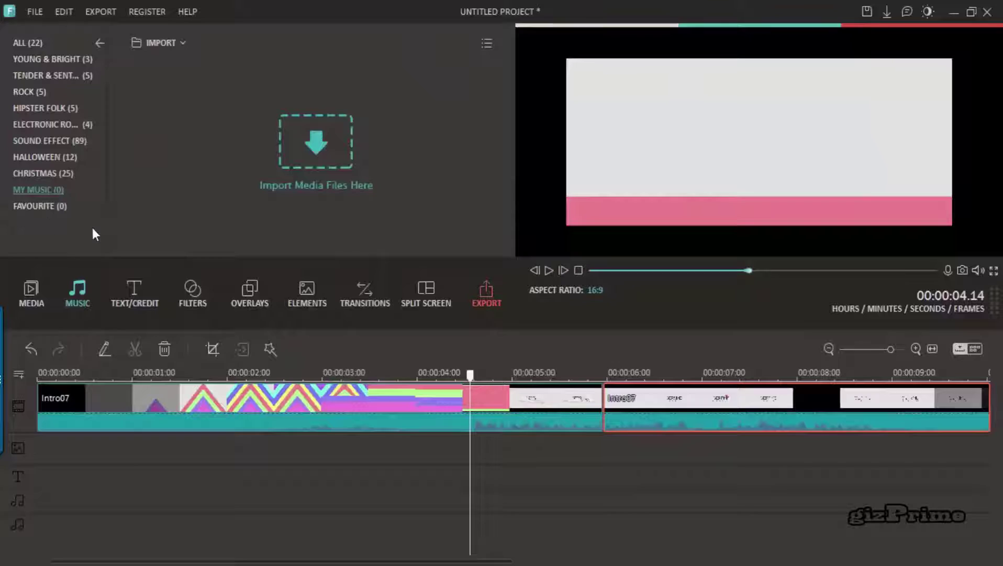
{"action": "left_click", "coordinate": [30, 303]}
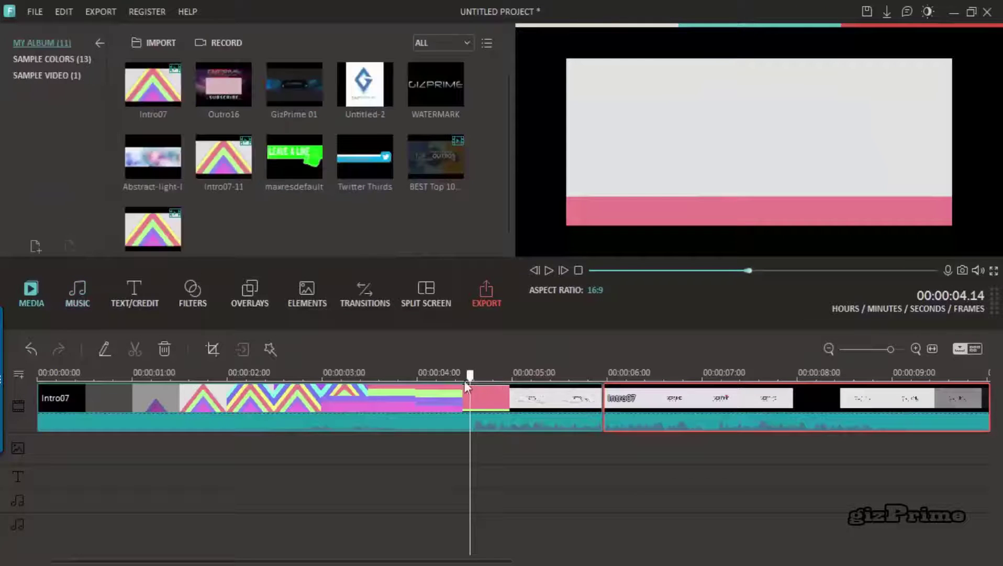
- Preview the Space, Modern 3 and Modern 4 openers, then add Modern 1 to the timeline
{"action": "left_click", "coordinate": [132, 292]}
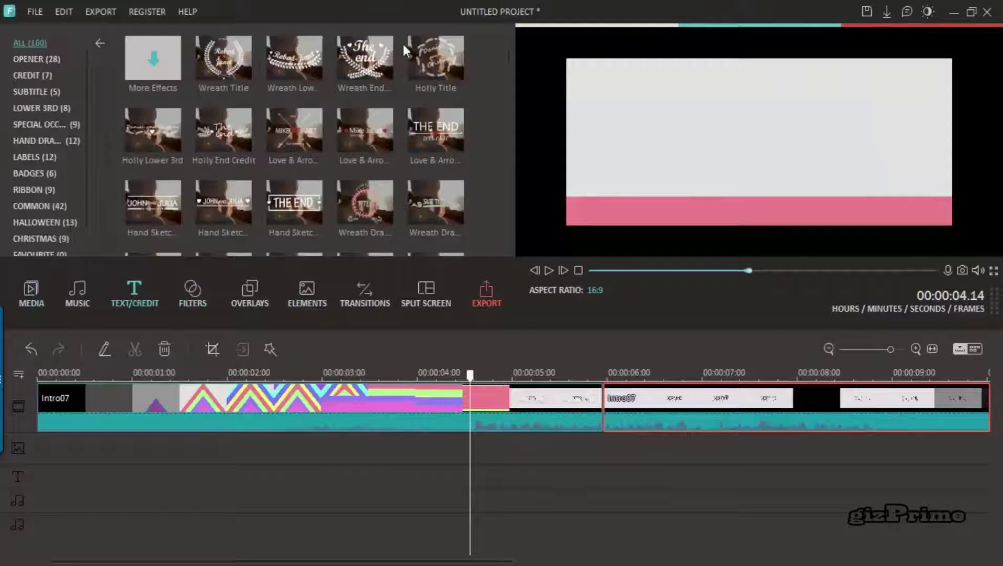
{"action": "left_click", "coordinate": [54, 58]}
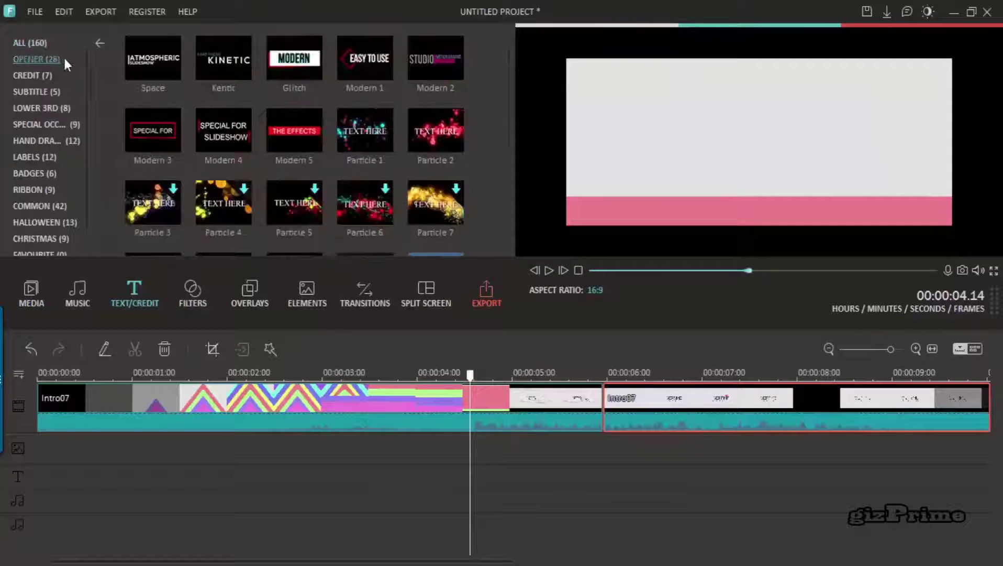
{"action": "left_click", "coordinate": [154, 66]}
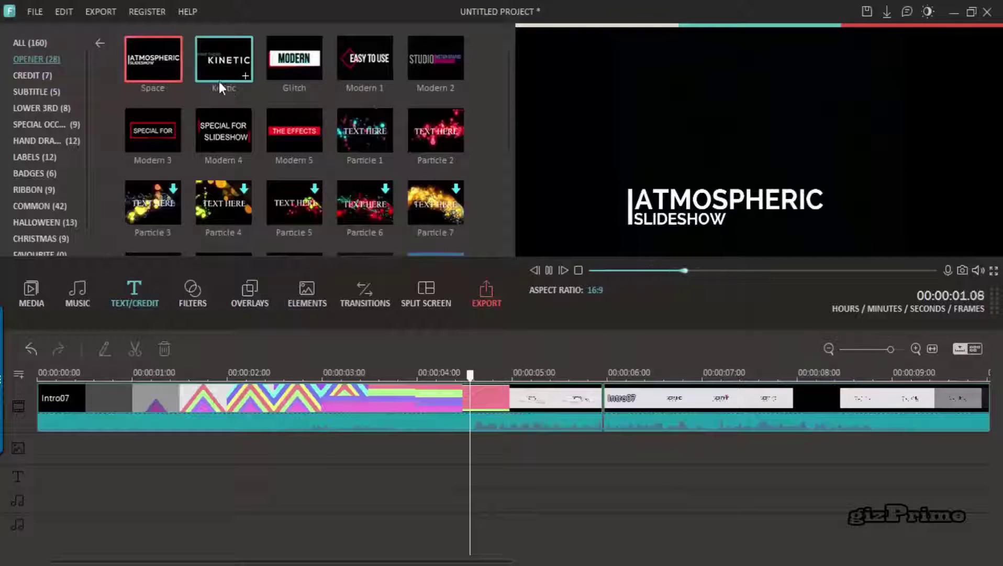
{"action": "left_click", "coordinate": [155, 135]}
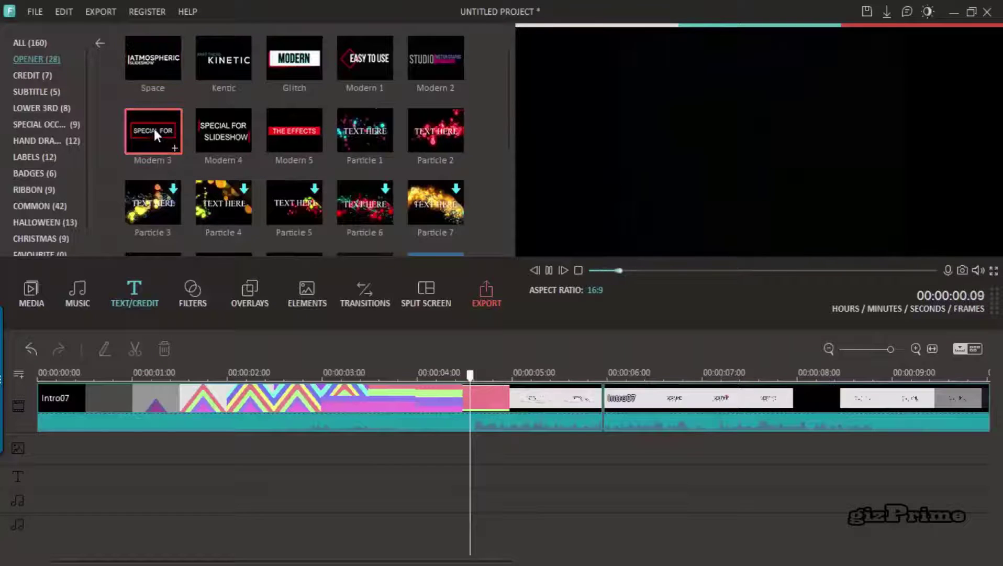
{"action": "left_click", "coordinate": [224, 130]}
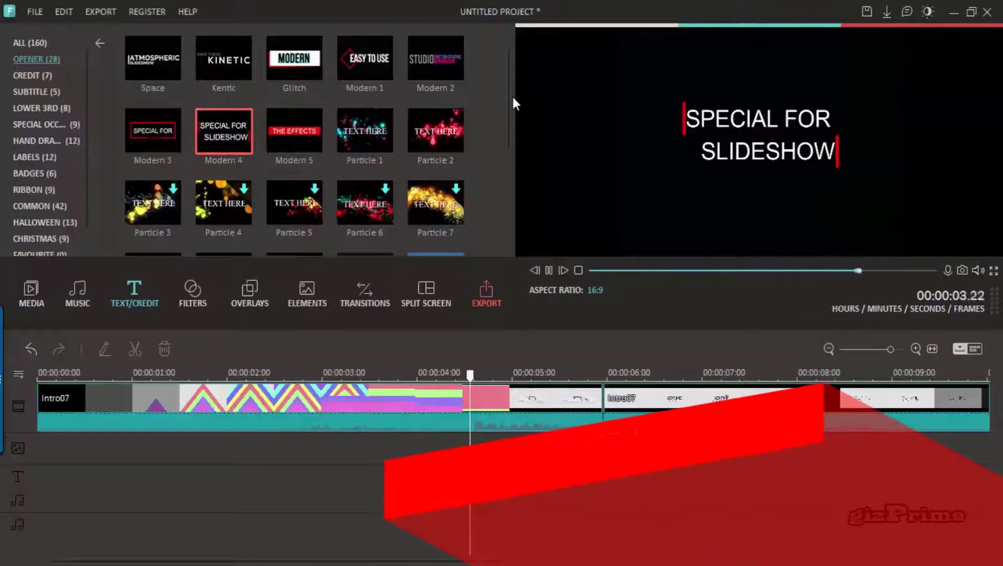
{"action": "left_click", "coordinate": [387, 76]}
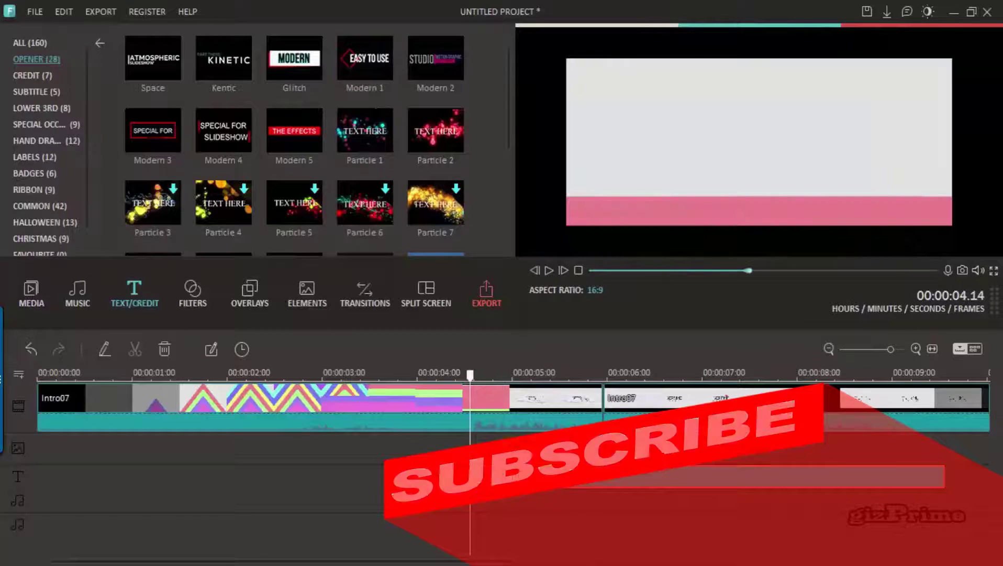
- Replace the Modern 1 title text with 'GIZPRIME' and open Advanced text editing
{"action": "double_click", "coordinate": [537, 481]}
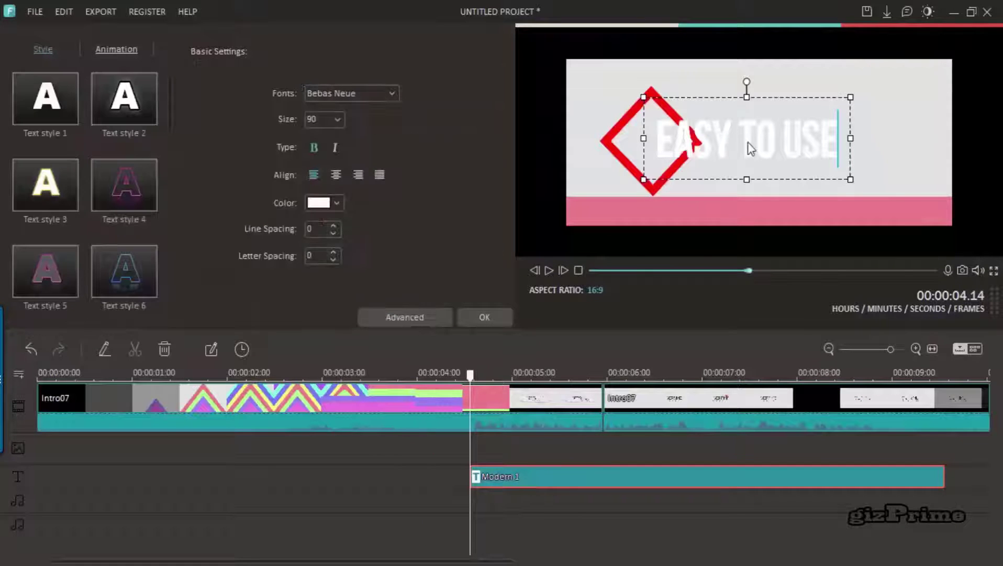
{"action": "key", "text": "ctrl+a"}
{"action": "type", "text": "GIZ"}
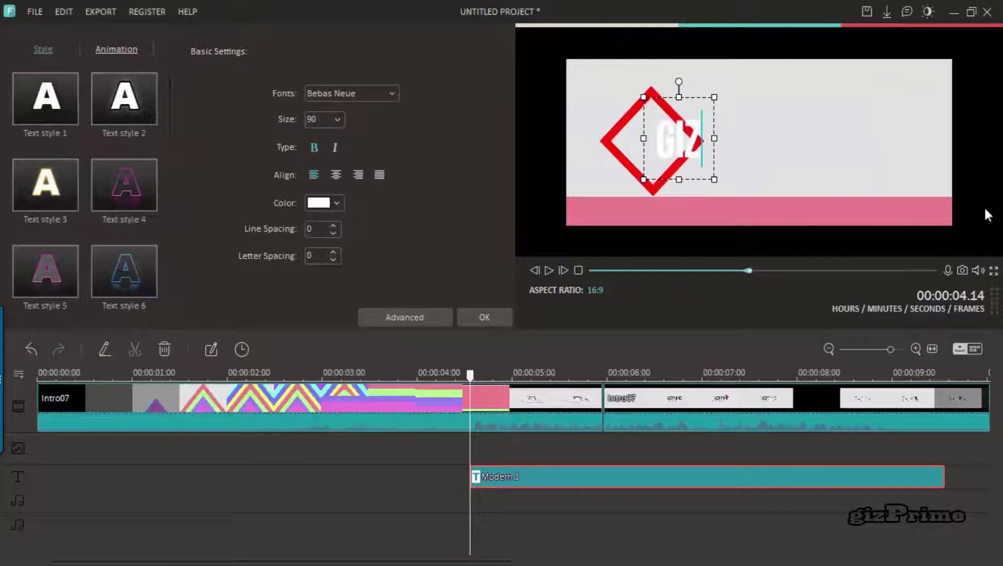
{"action": "type", "text": "PRIME"}
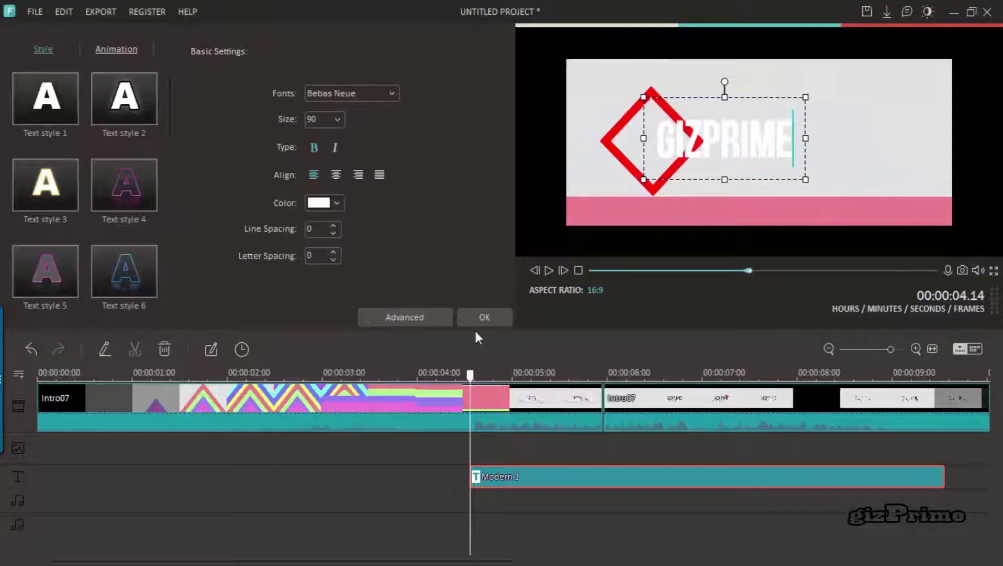
{"action": "left_click", "coordinate": [427, 316]}
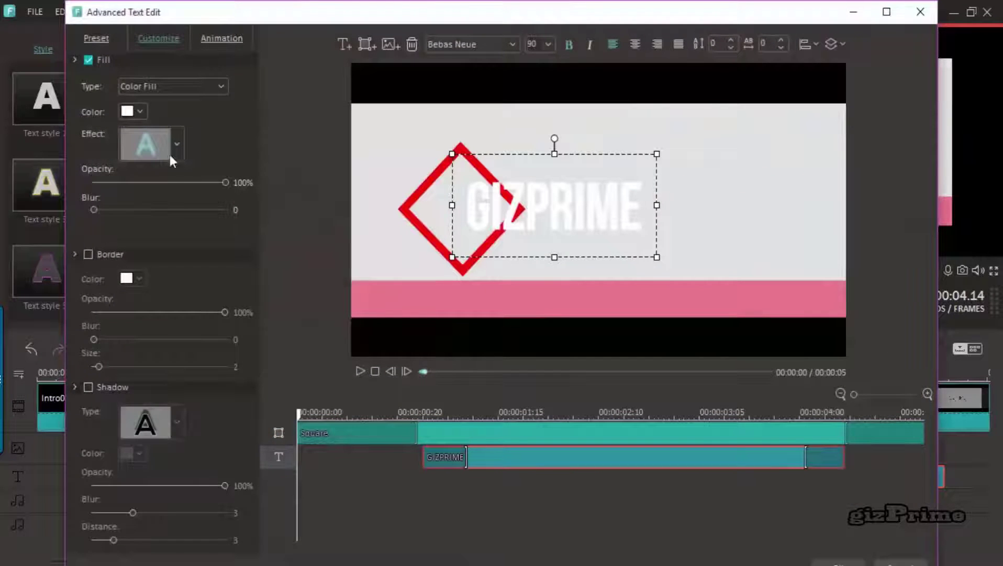
- Give the title a black border and shadow, and try a downward insert animation
{"action": "left_click", "coordinate": [134, 278]}
{"action": "left_click", "coordinate": [126, 291]}
{"action": "left_click", "coordinate": [88, 386]}
{"action": "left_click", "coordinate": [224, 38]}
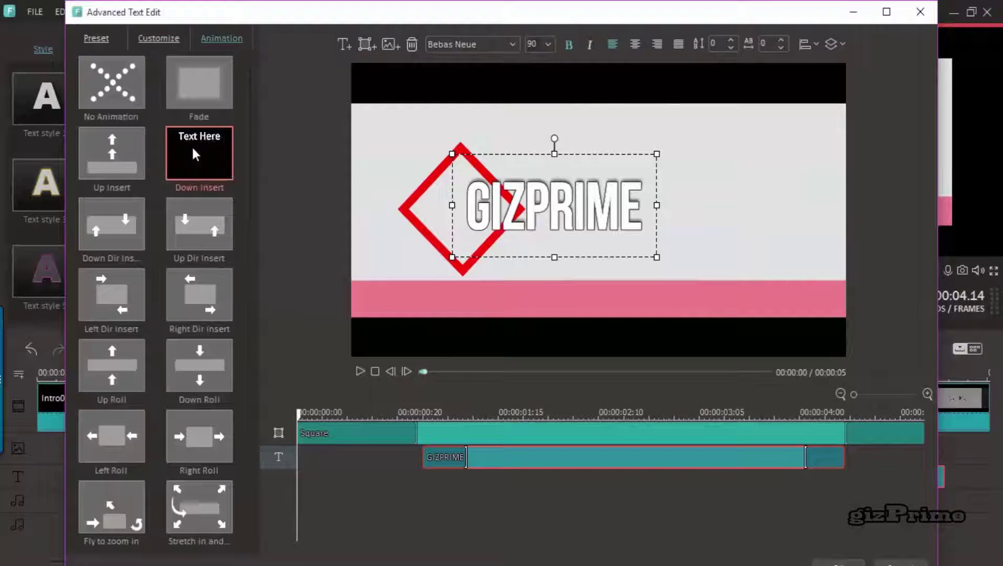
{"action": "left_click", "coordinate": [111, 224]}
{"action": "left_click_drag", "start_coordinate": [251, 166], "coordinate": [230, 368]}
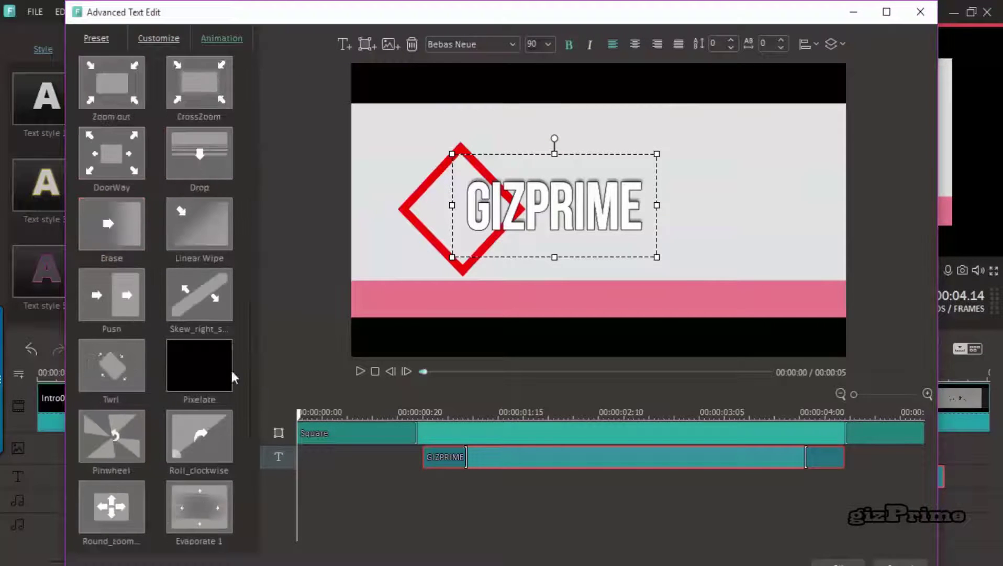
- Apply the silver Text style 7 preset, save the title changes and play the preview
{"action": "left_click", "coordinate": [97, 38]}
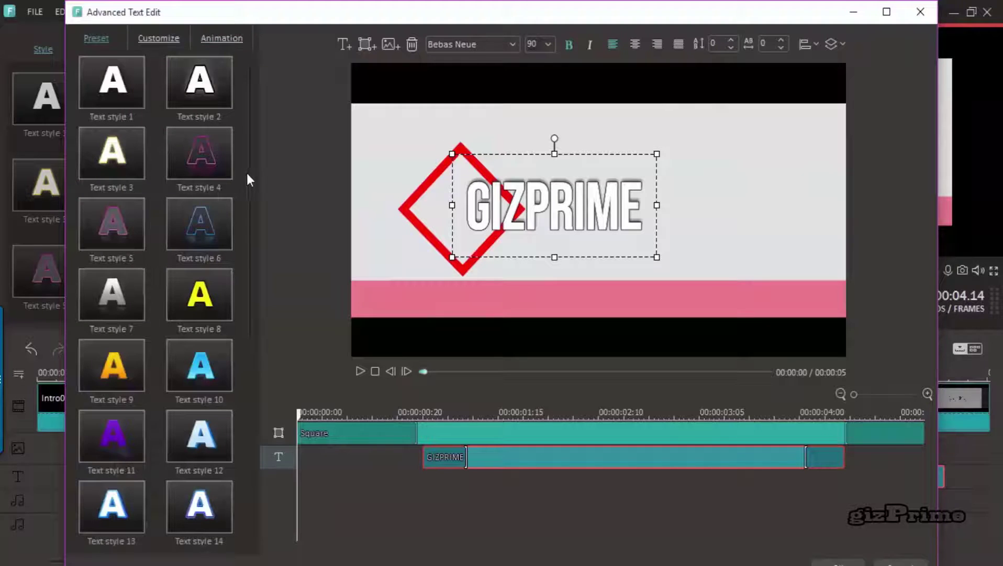
{"action": "left_click_drag", "start_coordinate": [248, 180], "coordinate": [255, 230]}
{"action": "left_click", "coordinate": [209, 230]}
{"action": "left_click", "coordinate": [120, 238]}
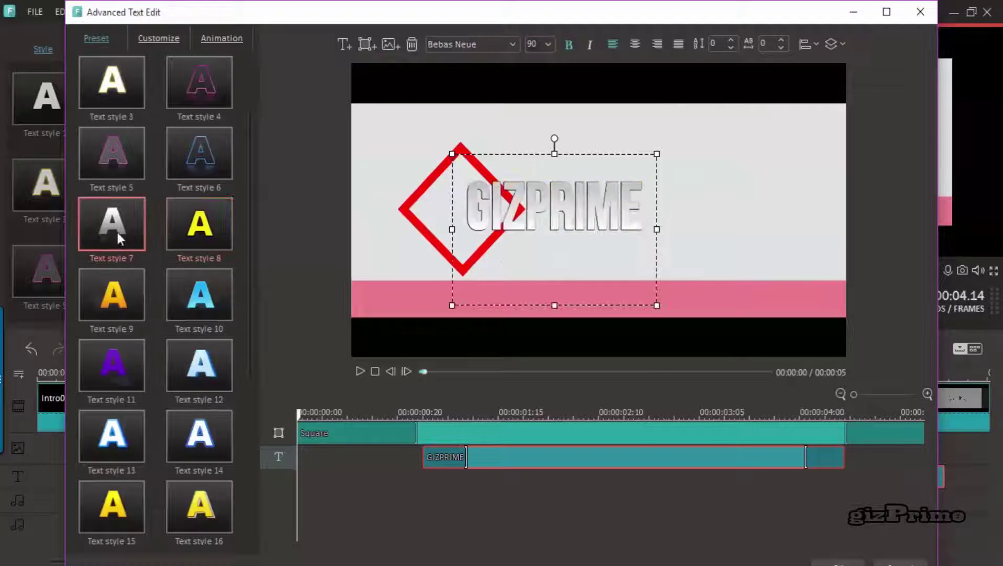
{"action": "left_click", "coordinate": [921, 12]}
{"action": "left_click", "coordinate": [438, 312]}
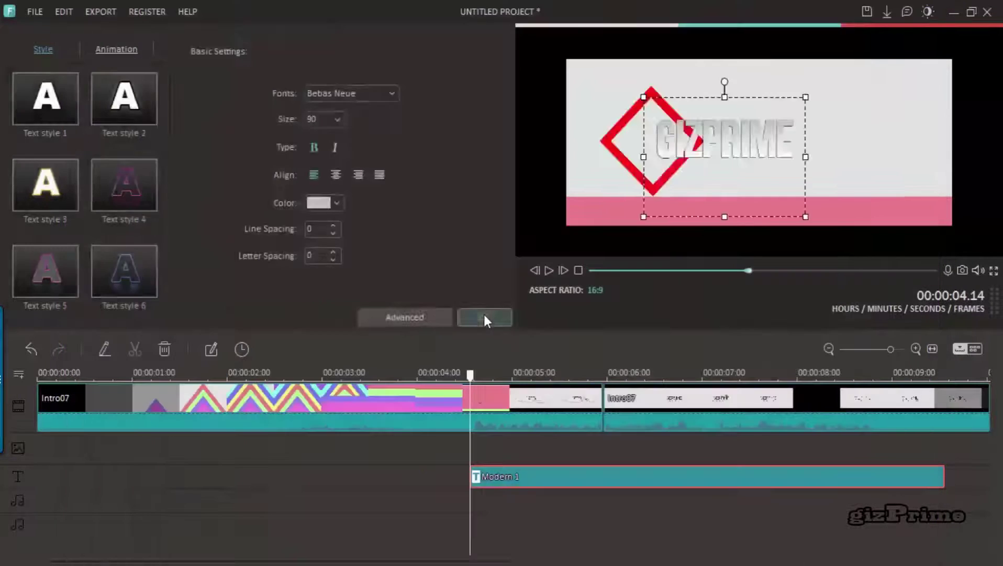
{"action": "left_click", "coordinate": [484, 316]}
{"action": "left_click", "coordinate": [548, 269]}
- Trim the Modern 1 title clip to end near 06.13 and move playback to about 03.23
{"action": "left_click_drag", "start_coordinate": [672, 375], "coordinate": [246, 375]}
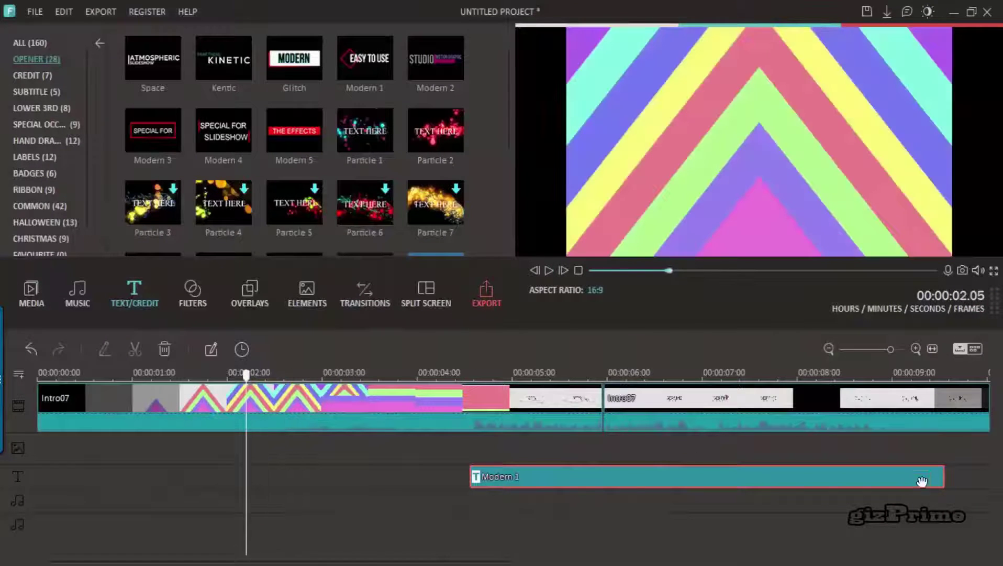
{"action": "left_click_drag", "start_coordinate": [945, 479], "coordinate": [656, 478]}
{"action": "left_click_drag", "start_coordinate": [657, 375], "coordinate": [410, 375]}
- Preview the Subtitle 1 and 2 templates and the Credit 2, Title credit and Far far away credits
{"action": "left_click", "coordinate": [33, 92]}
{"action": "left_click", "coordinate": [164, 54]}
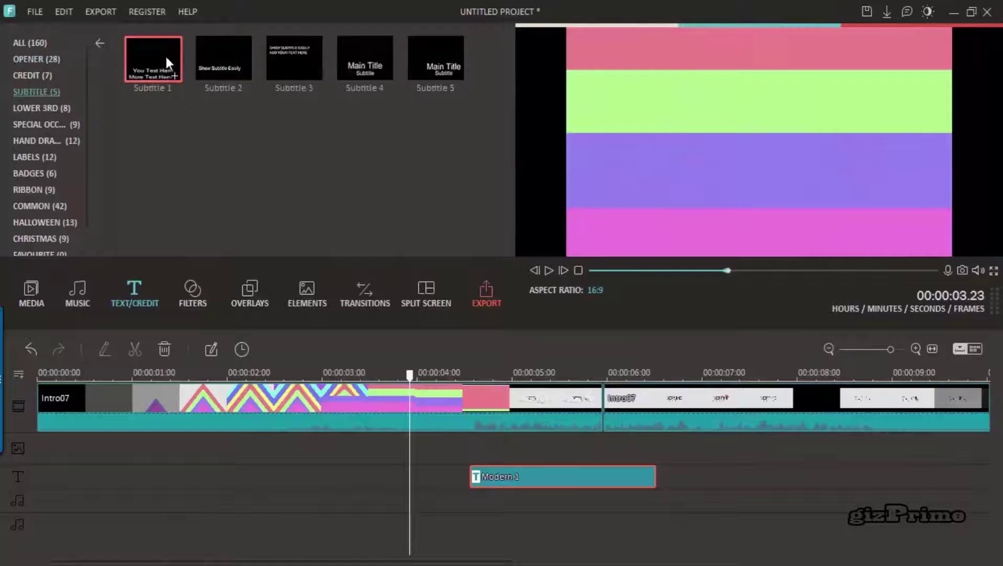
{"action": "left_click", "coordinate": [200, 58]}
{"action": "left_click", "coordinate": [38, 74]}
{"action": "left_click", "coordinate": [225, 80]}
{"action": "left_click", "coordinate": [164, 129]}
{"action": "left_click", "coordinate": [226, 131]}
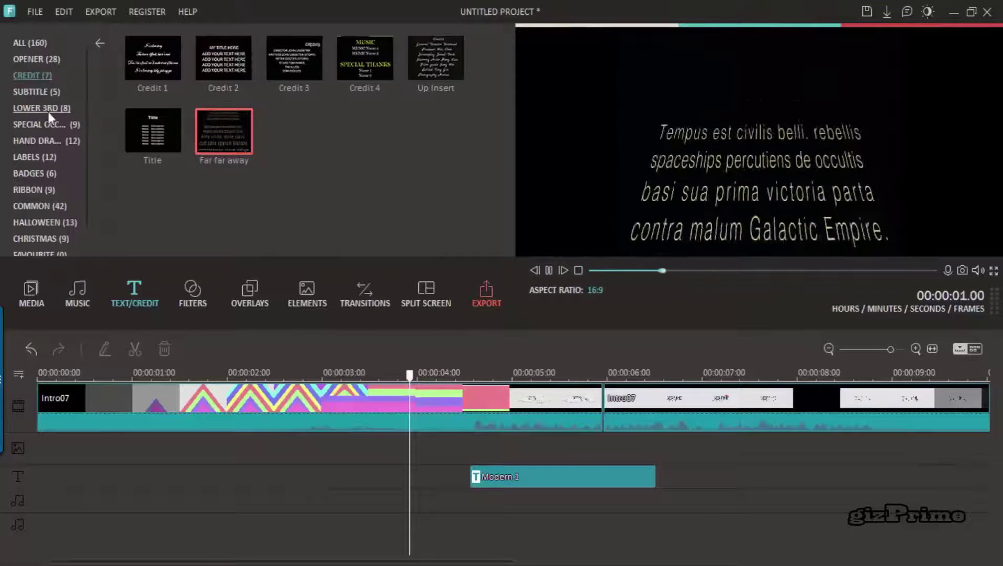
- Preview the Viral Title 3, 4 and 5 lower thirds, then browse the hand-drawn and badge titles
{"action": "left_click", "coordinate": [44, 108]}
{"action": "left_click", "coordinate": [148, 141]}
{"action": "left_click", "coordinate": [217, 137]}
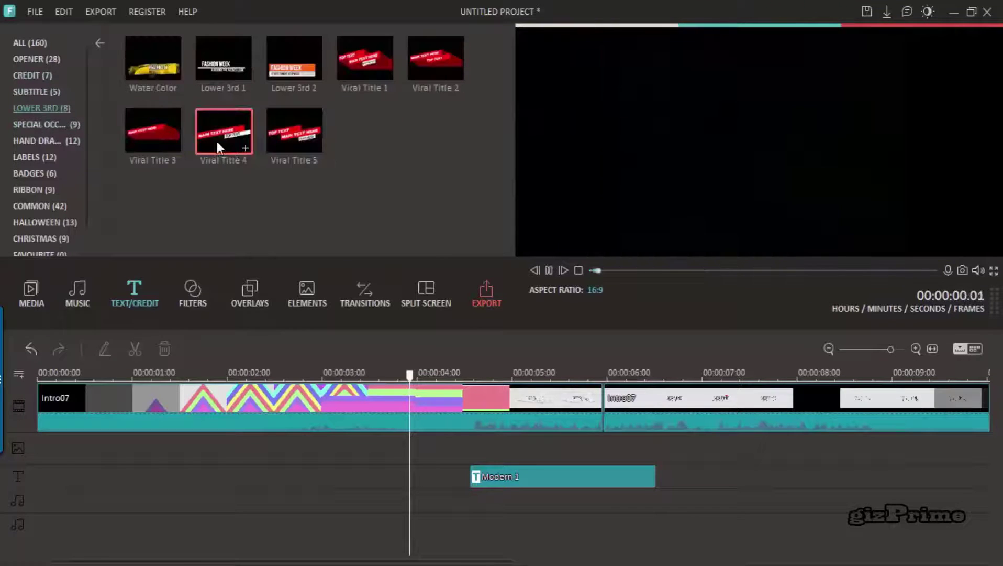
{"action": "left_click", "coordinate": [291, 132]}
{"action": "left_click", "coordinate": [147, 126]}
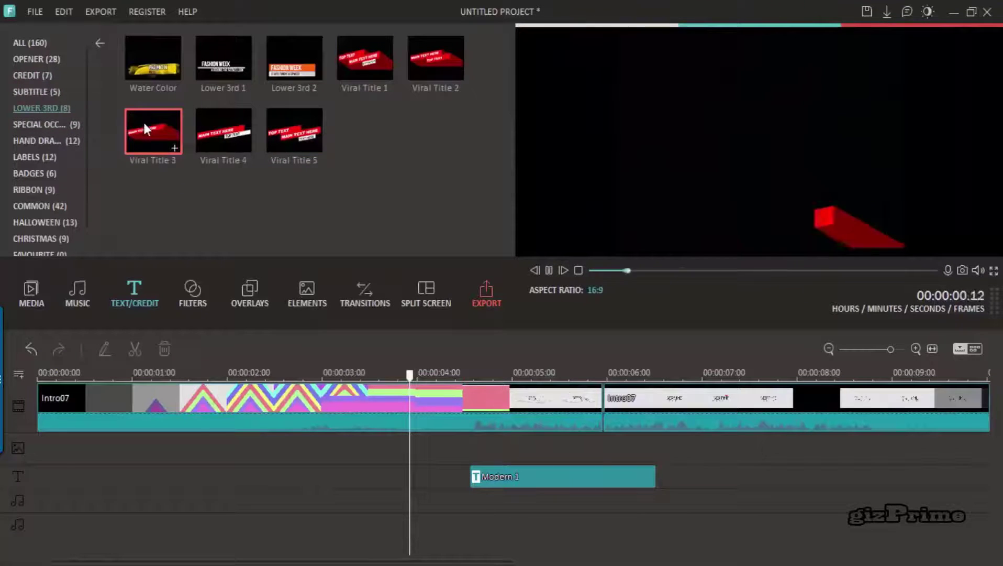
{"action": "left_click", "coordinate": [45, 140]}
{"action": "left_click", "coordinate": [37, 174]}
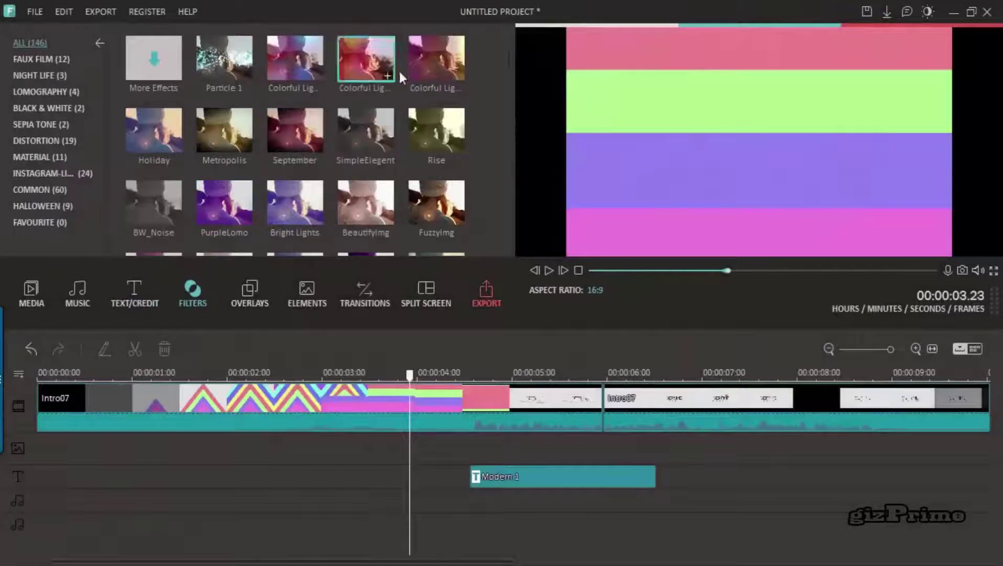
- Preview the Colorful Light Leaks 2, PurpleLomo, Bokeh 5 and 6, Light Leaks 4 and Damaged Film effects
{"action": "mouse_move", "coordinate": [507, 59]}
{"action": "left_mouse_down"}
{"action": "mouse_move", "coordinate": [514, 111]}
{"action": "mouse_move", "coordinate": [516, 47]}
{"action": "left_mouse_up"}
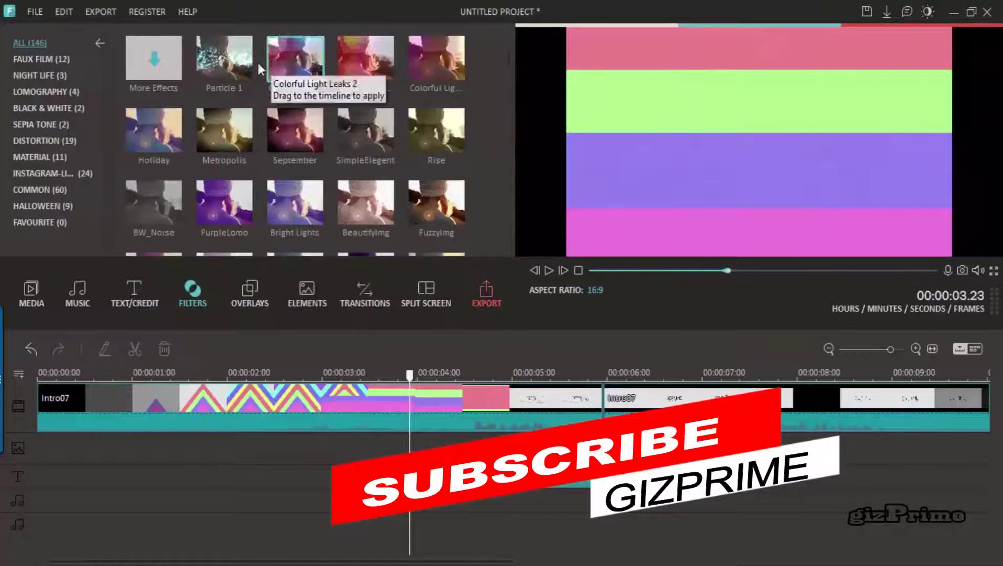
{"action": "left_click", "coordinate": [279, 49]}
{"action": "left_click", "coordinate": [289, 49]}
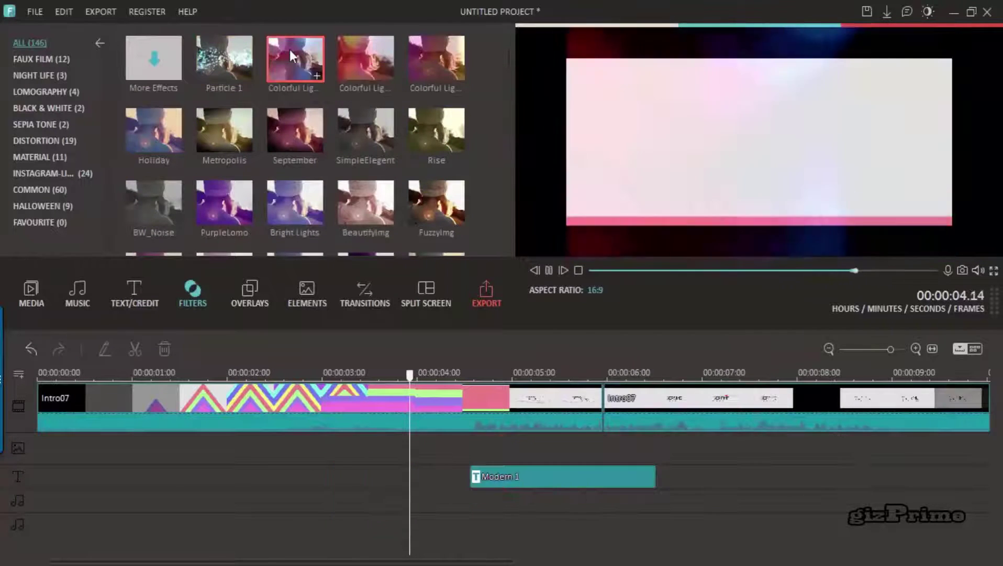
{"action": "left_click", "coordinate": [224, 204]}
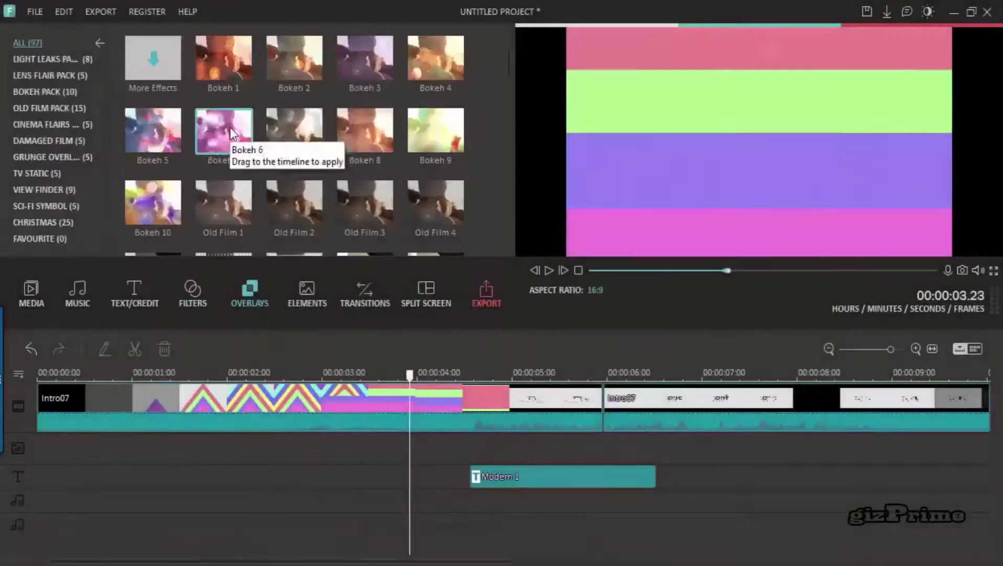
{"action": "left_click", "coordinate": [225, 127]}
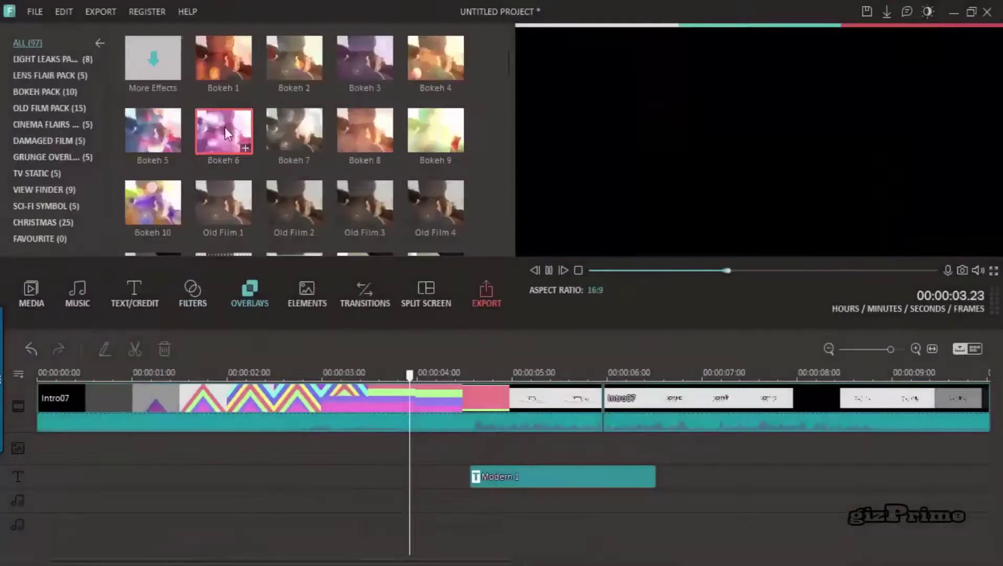
{"action": "left_click", "coordinate": [176, 130]}
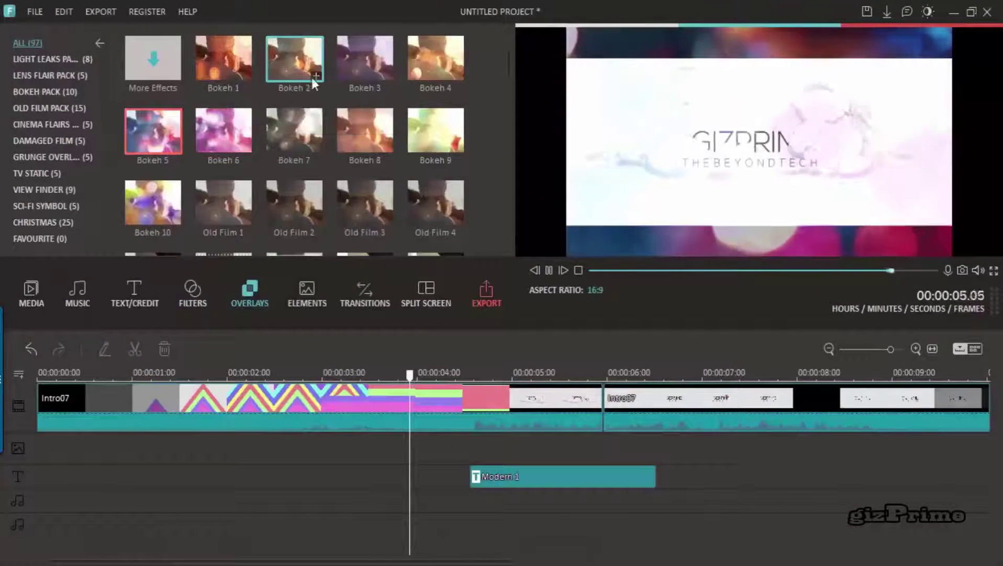
{"action": "scroll", "coordinate": [511, 76], "scroll_direction": "down", "scroll_amount": 5}
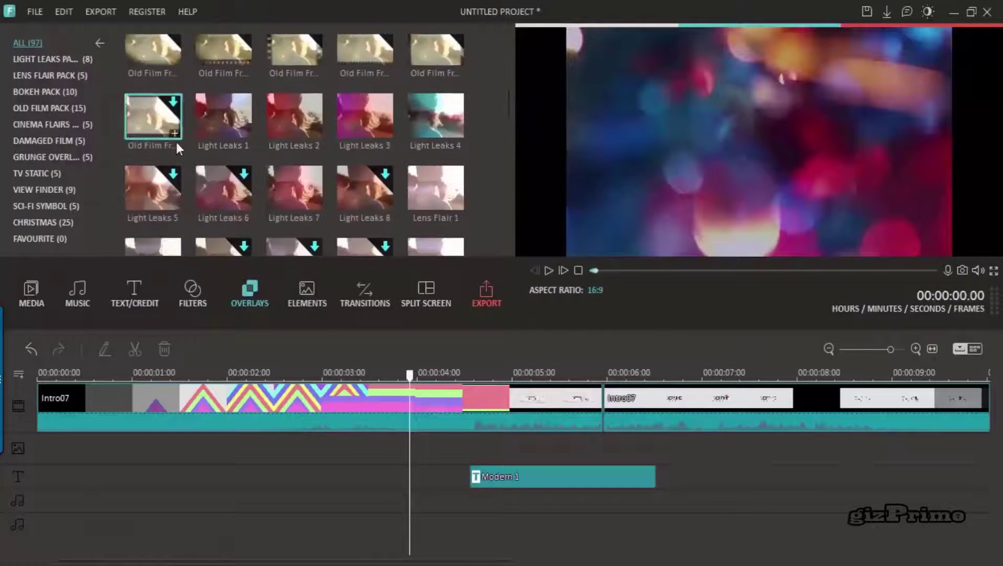
{"action": "left_click", "coordinate": [435, 118]}
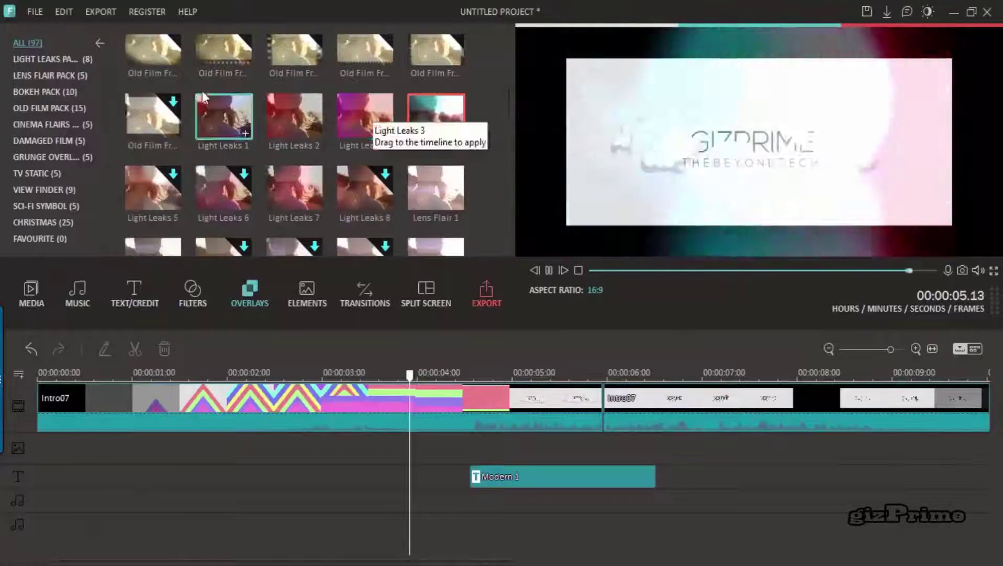
{"action": "left_click", "coordinate": [43, 91]}
{"action": "left_click", "coordinate": [42, 124]}
{"action": "left_click", "coordinate": [47, 140]}
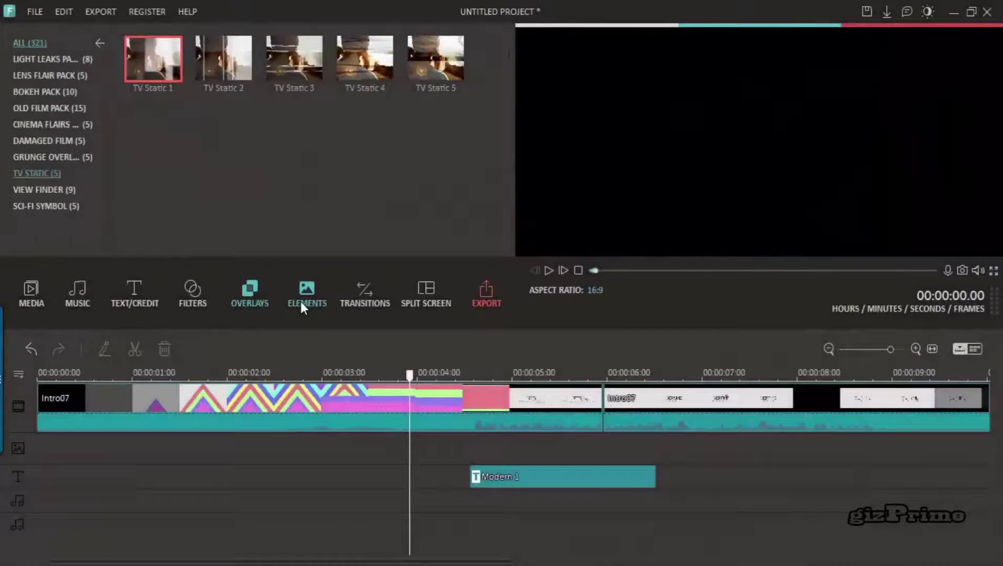
- Preview the CAMPING and Vacation 1, 5 and 8 stickers in the elements library
{"action": "left_click", "coordinate": [300, 301]}
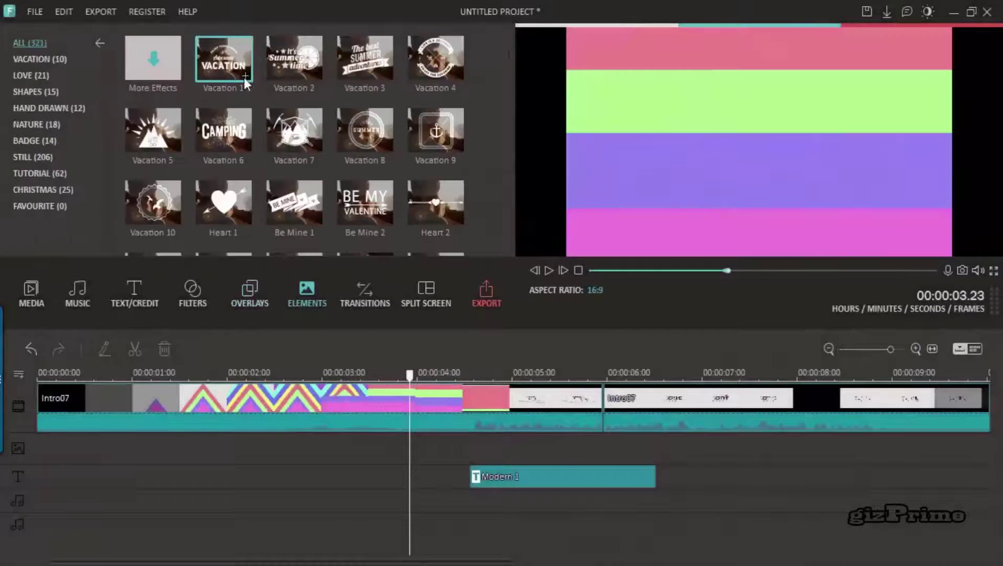
{"action": "left_click", "coordinate": [230, 140]}
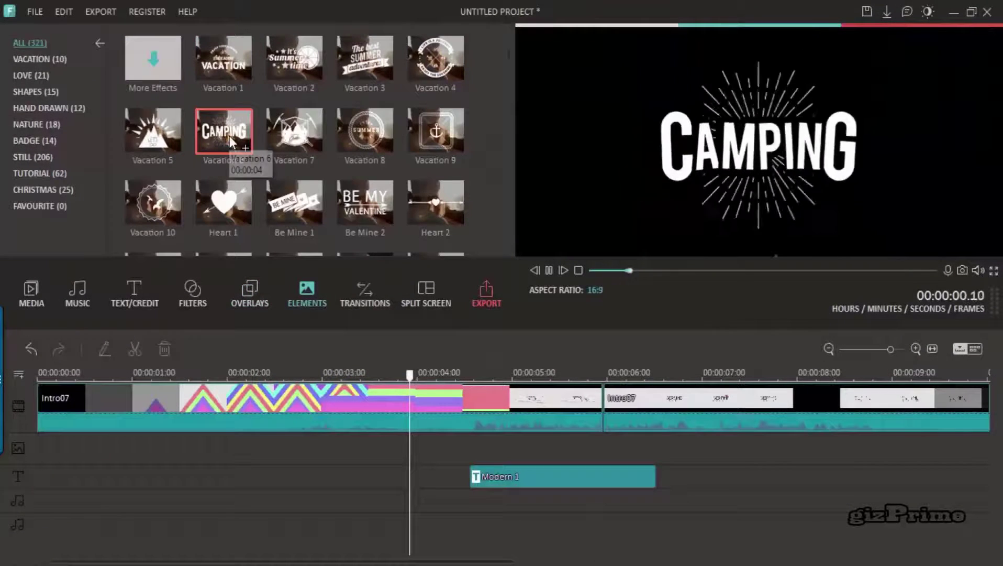
{"action": "left_click", "coordinate": [218, 68]}
{"action": "left_click", "coordinate": [152, 131]}
{"action": "left_click", "coordinate": [378, 128]}
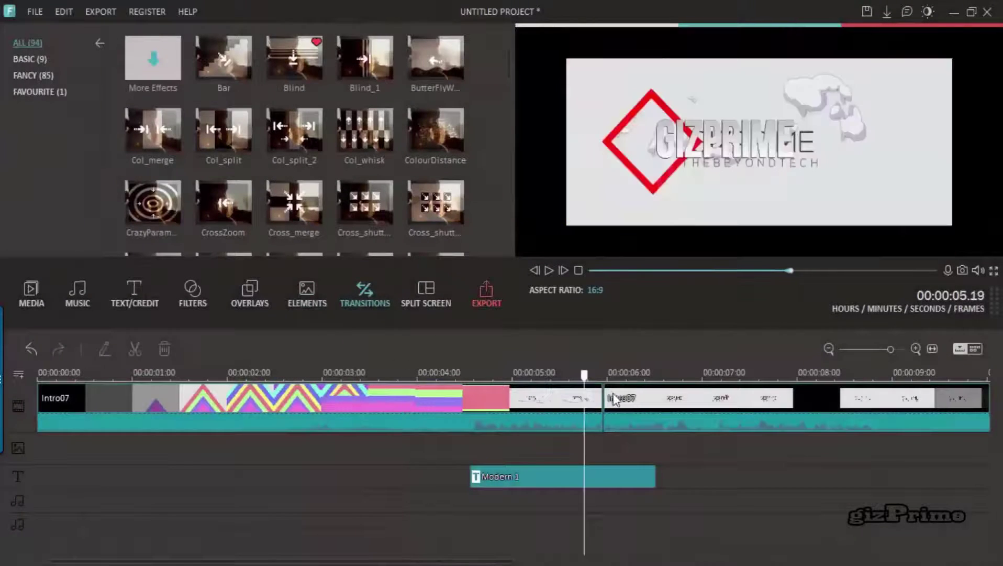
- Preview the Blind, Col_split, Col_whisk, ColourDistance and CrossZoom transitions
{"action": "left_click", "coordinate": [292, 61]}
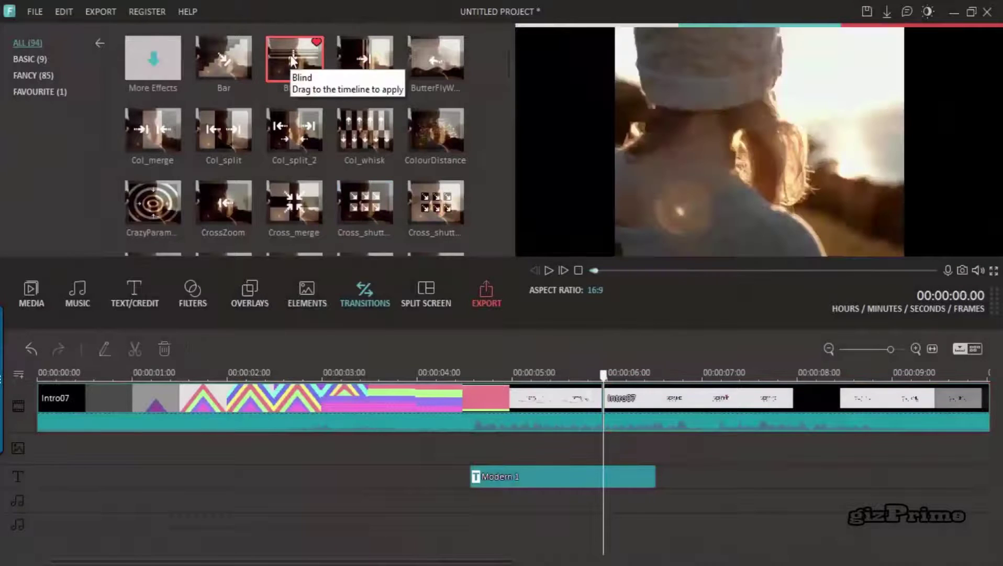
{"action": "left_click", "coordinate": [223, 130]}
{"action": "left_click", "coordinate": [364, 133]}
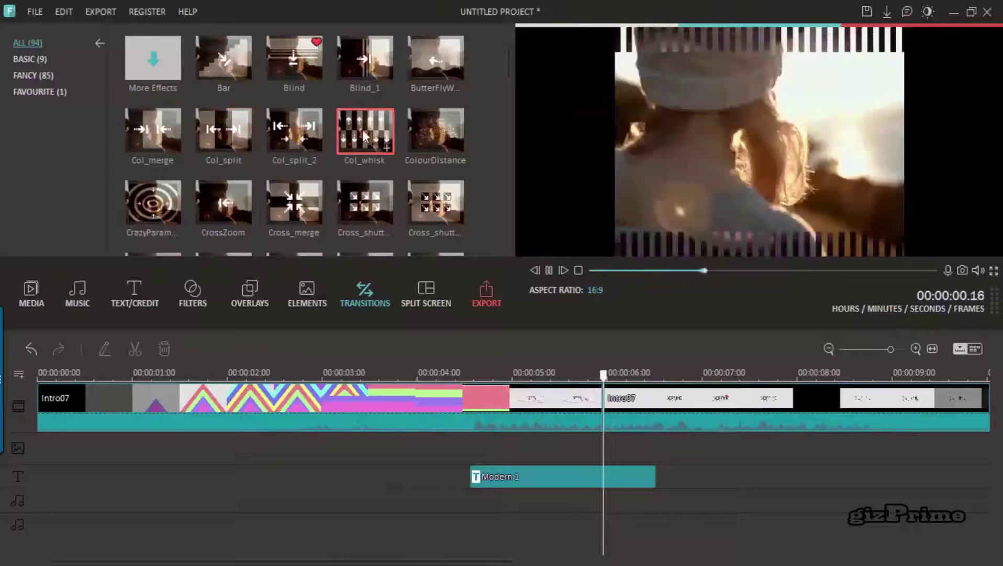
{"action": "left_click", "coordinate": [436, 131]}
{"action": "left_click", "coordinate": [216, 194]}
- Place the Blind transition between the two clips and play the project back
{"action": "left_click", "coordinate": [294, 58]}
{"action": "left_click_drag", "start_coordinate": [606, 419], "coordinate": [889, 402]}
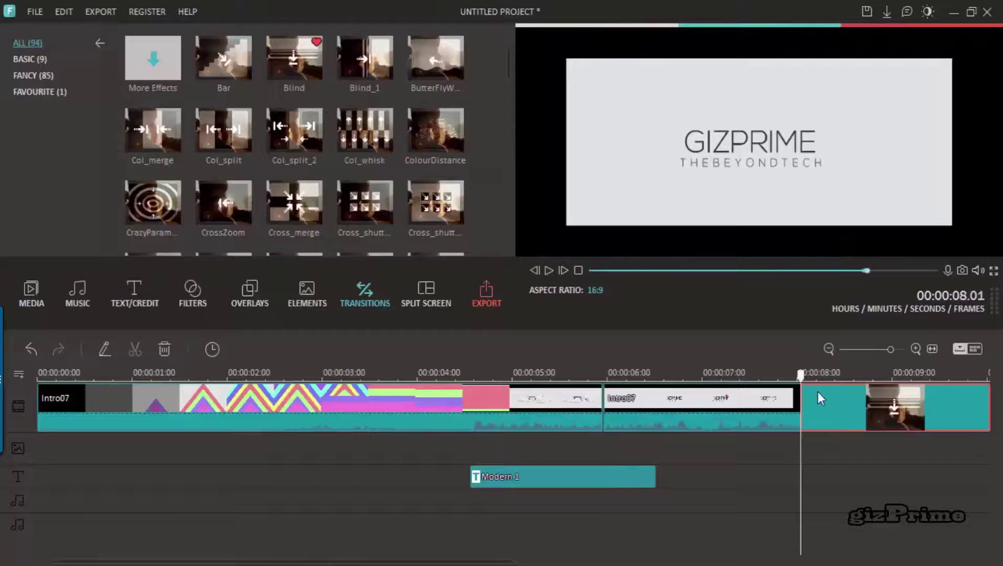
{"action": "left_click_drag", "start_coordinate": [820, 398], "coordinate": [820, 399]}
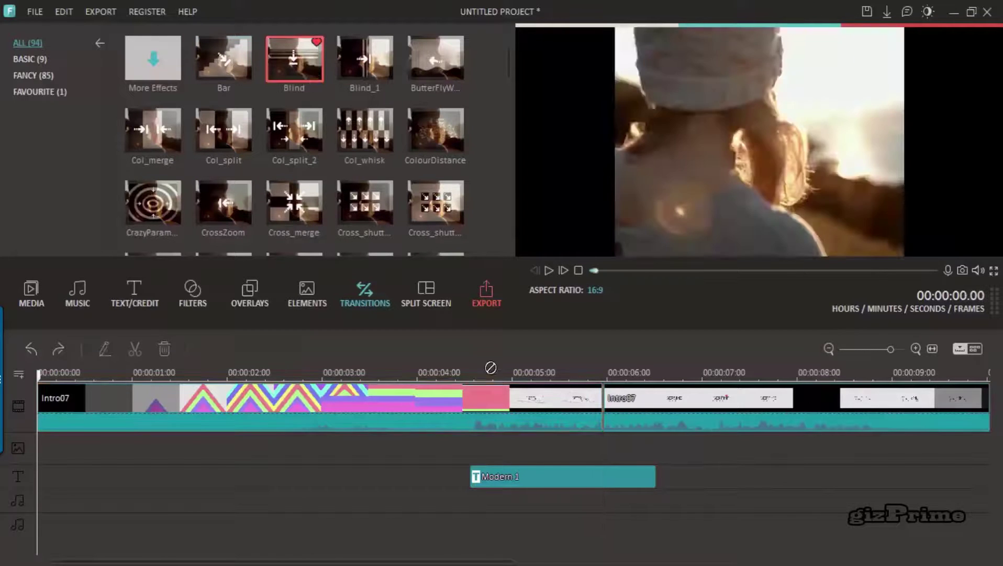
{"action": "left_click", "coordinate": [549, 271]}
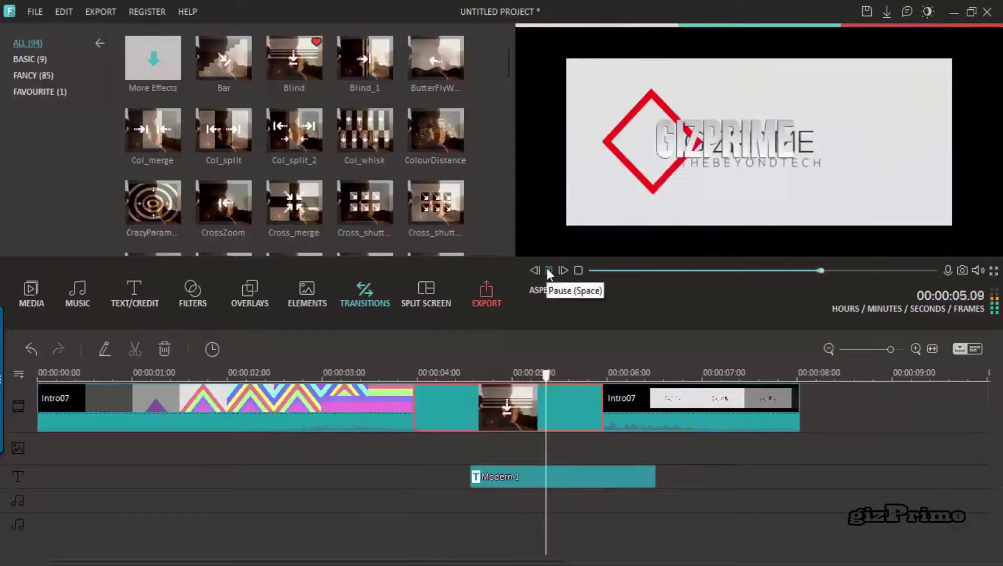
- Preview the 3 Screen G, C, E and 2 Screen C split-screen layouts, then open Export
{"action": "left_click", "coordinate": [429, 294]}
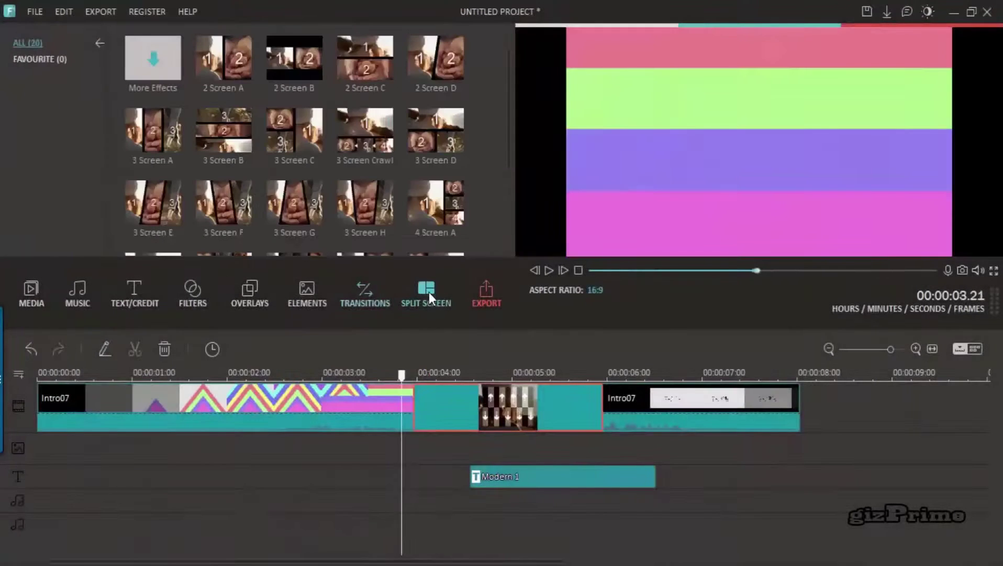
{"action": "left_click", "coordinate": [295, 202]}
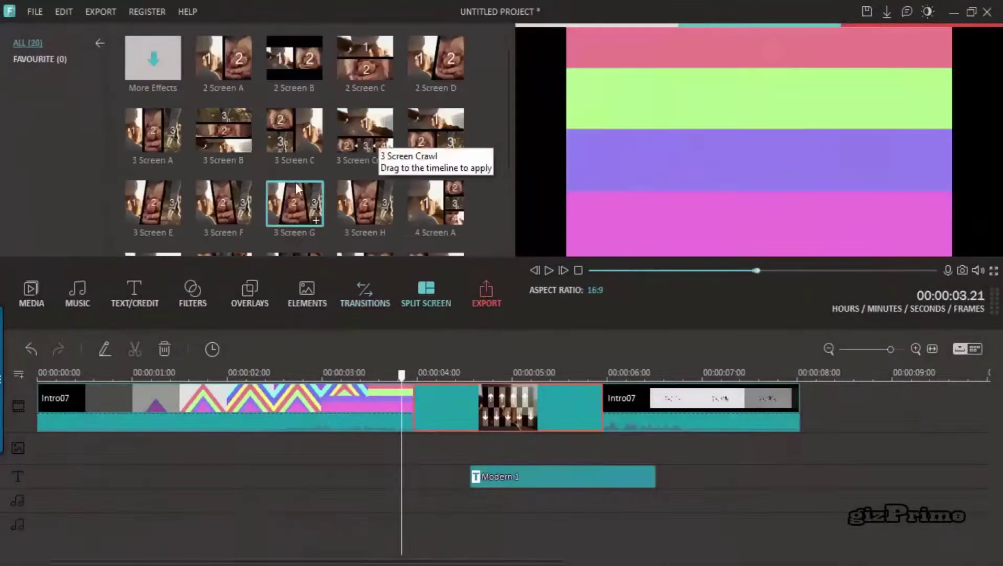
{"action": "left_click", "coordinate": [294, 131]}
{"action": "left_click", "coordinate": [358, 79]}
{"action": "left_click", "coordinate": [436, 131]}
{"action": "left_click", "coordinate": [223, 202]}
{"action": "left_click", "coordinate": [153, 204]}
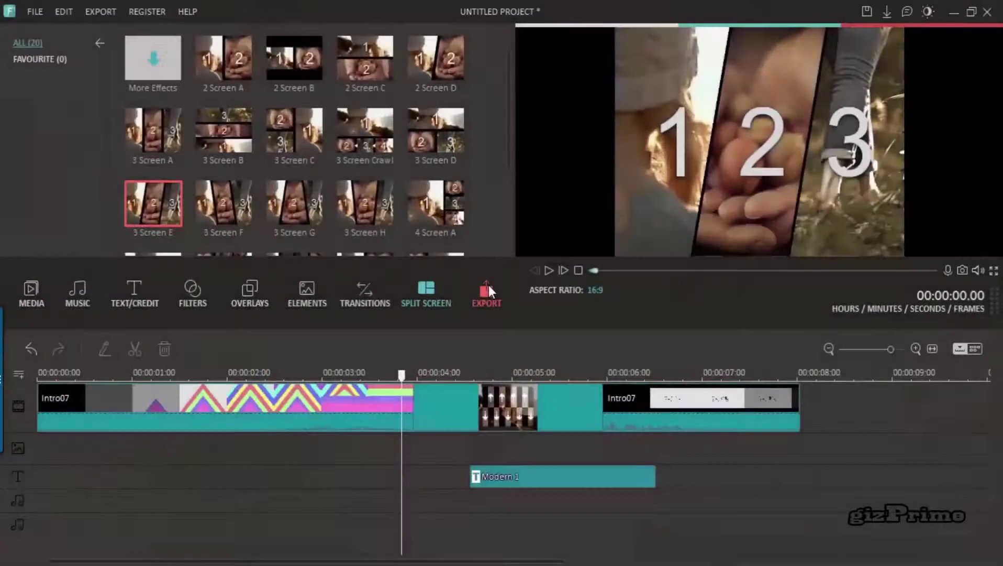
{"action": "left_click", "coordinate": [488, 286]}
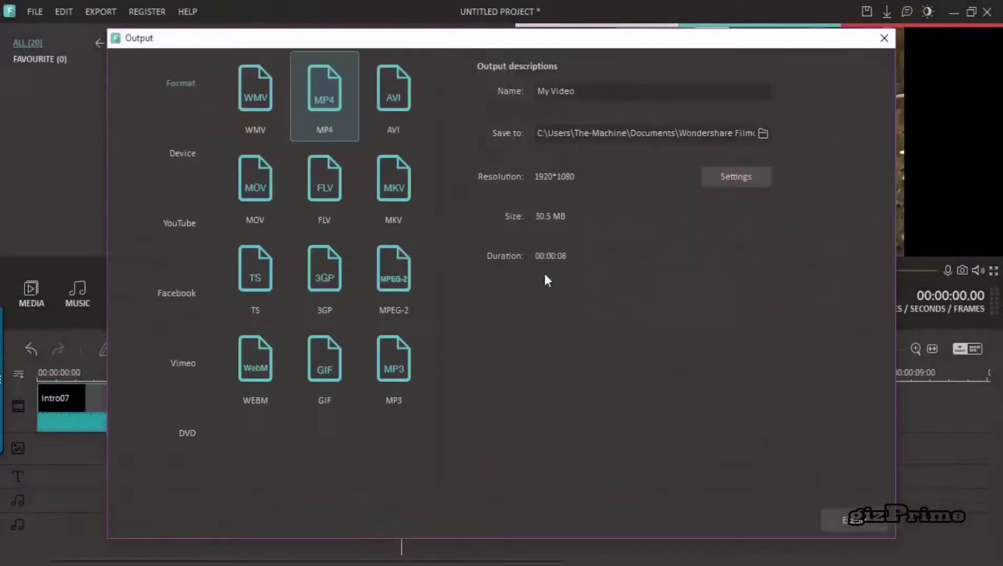
{"action": "left_click", "coordinate": [759, 184]}
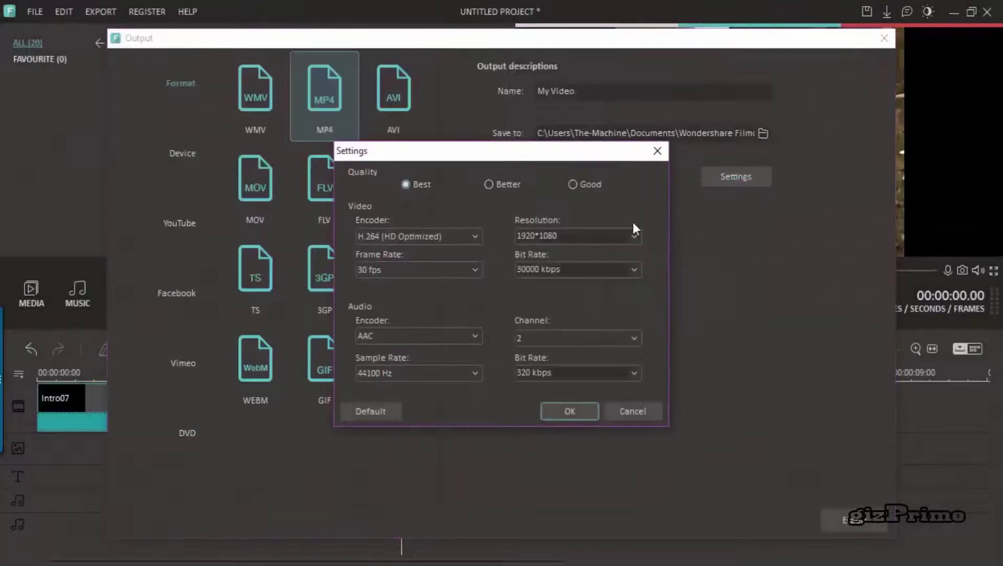
{"action": "left_click", "coordinate": [634, 237]}
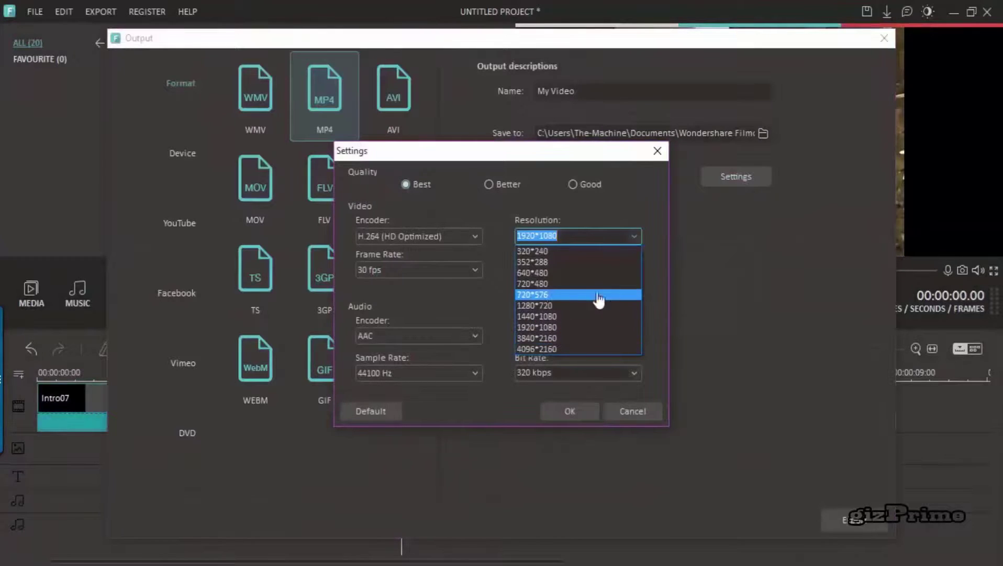
{"action": "left_click", "coordinate": [471, 241]}
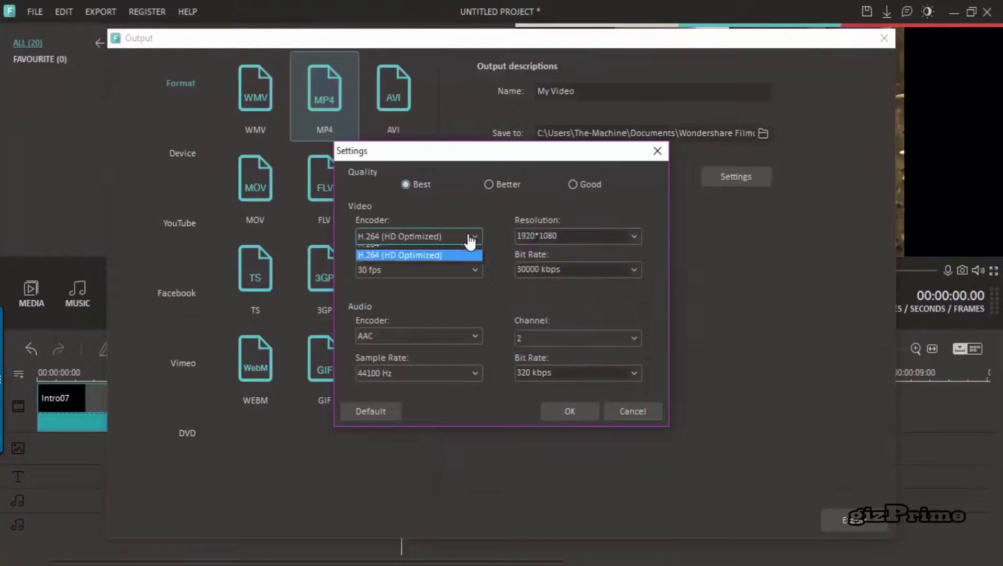
{"action": "left_click", "coordinate": [448, 242]}
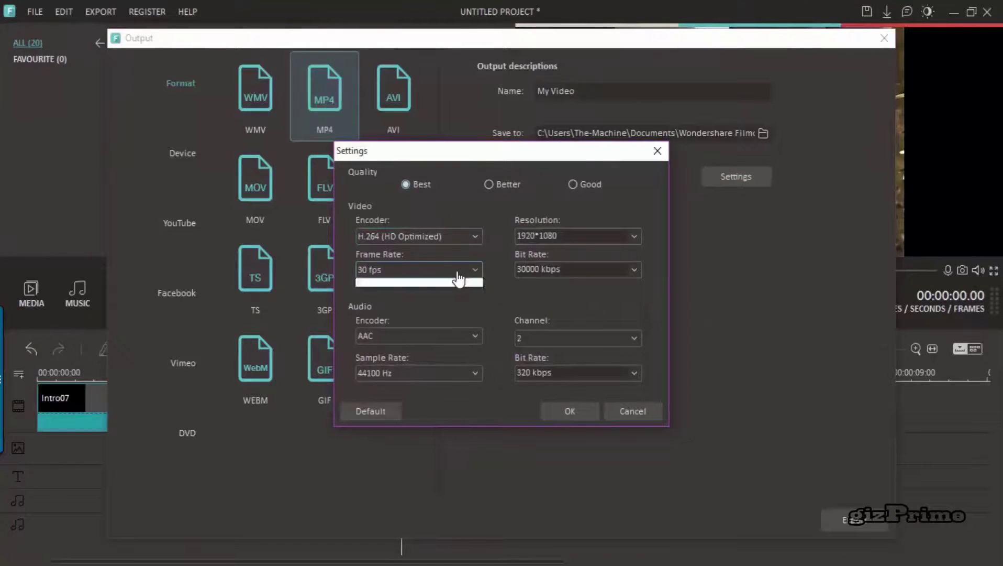
{"action": "left_click", "coordinate": [541, 286]}
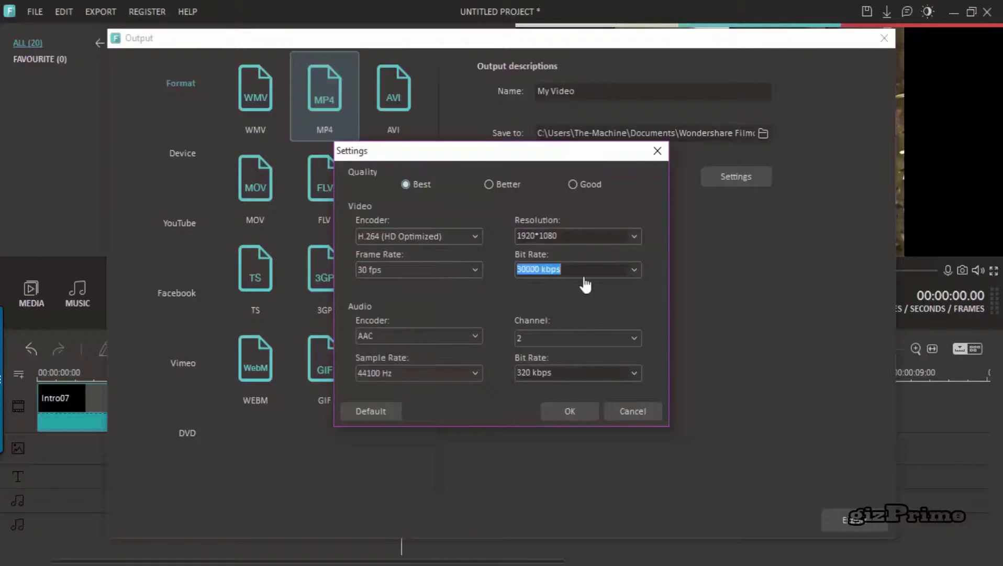
{"action": "left_click", "coordinate": [627, 269]}
{"action": "left_click", "coordinate": [492, 301]}
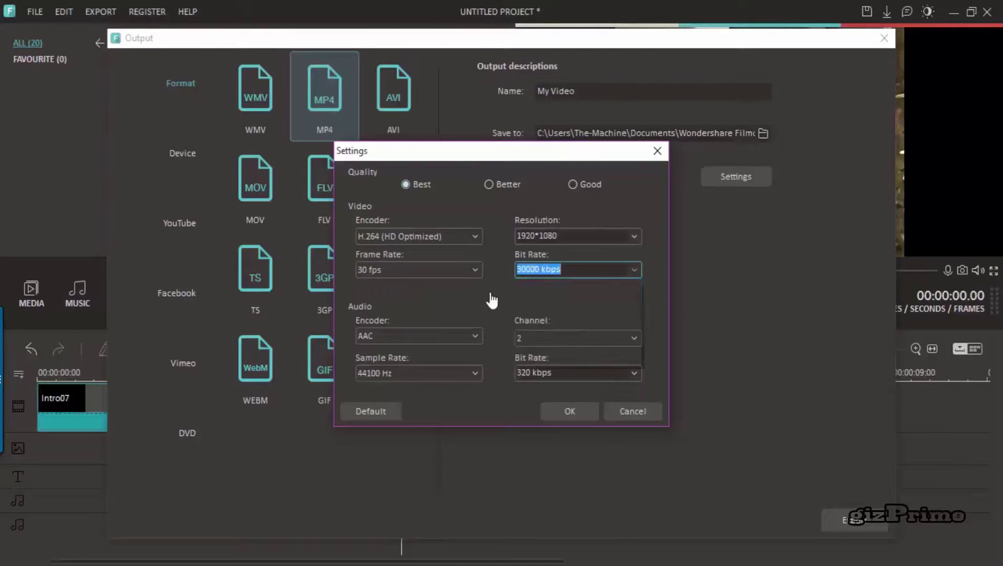
{"action": "left_click", "coordinate": [634, 375]}
{"action": "left_click", "coordinate": [567, 431]}
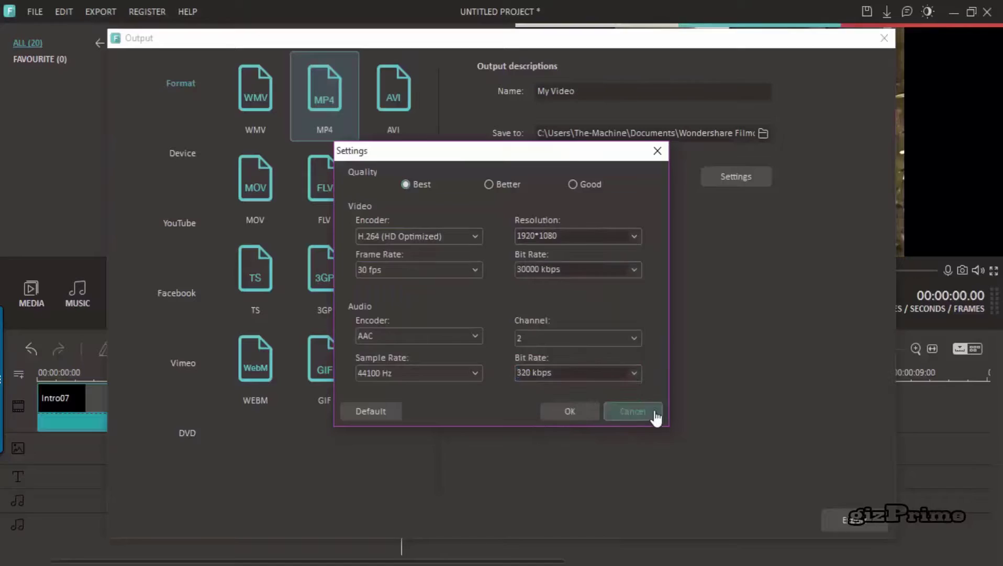
{"action": "left_click", "coordinate": [654, 412]}
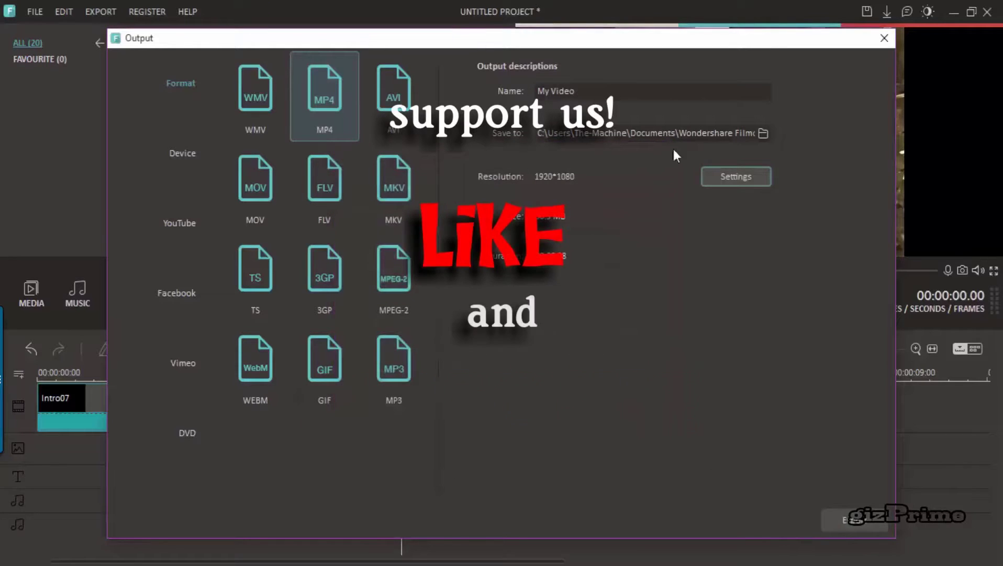